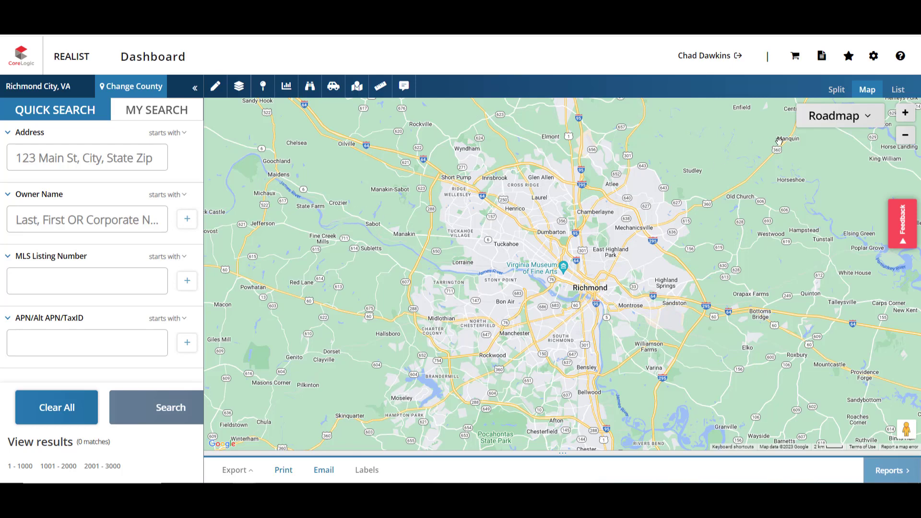
Step: Preview the map in Satellite, then Terrain, then return it to Roadmap
click(835, 124)
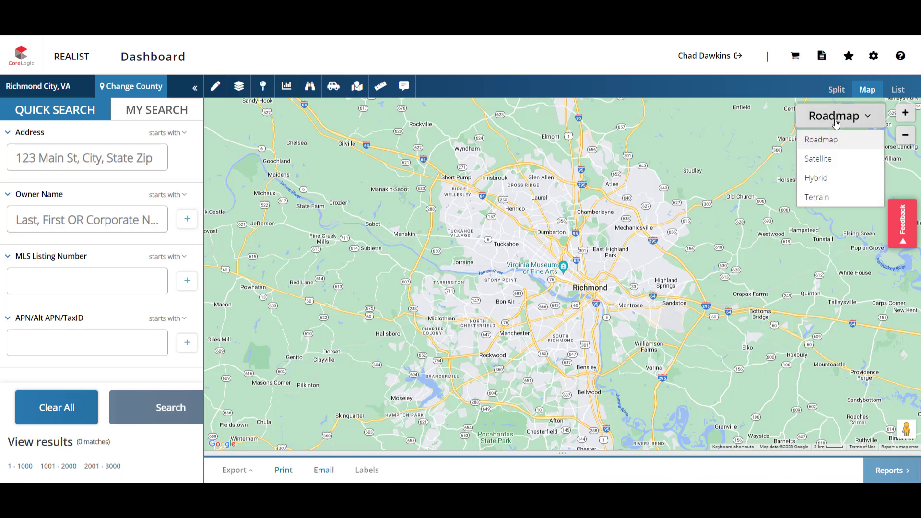
click(835, 162)
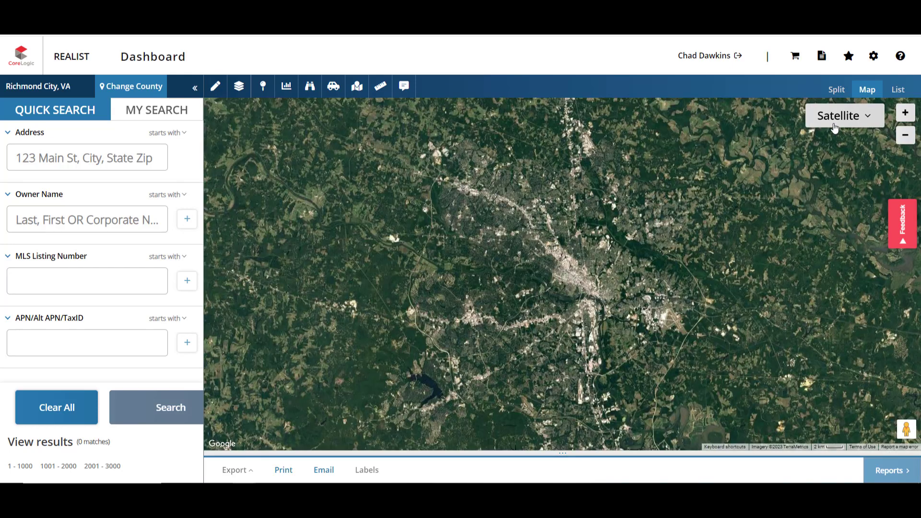
click(835, 126)
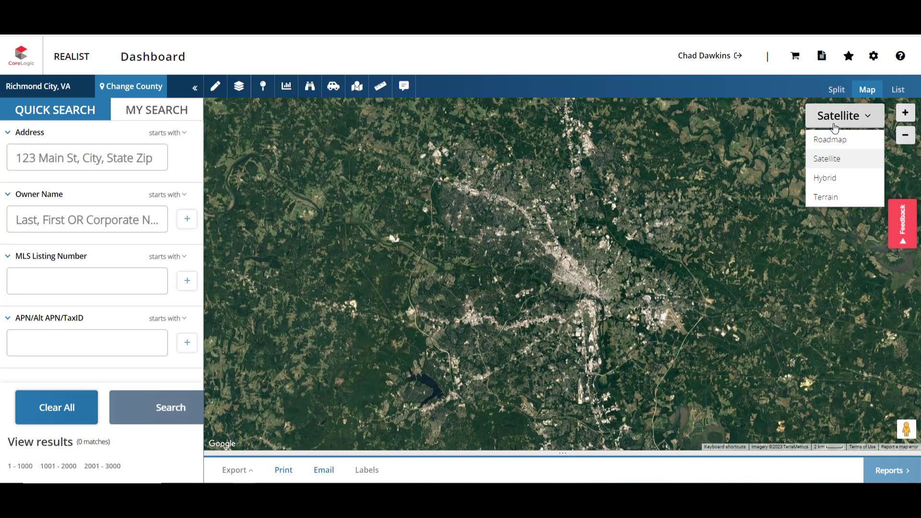
click(831, 199)
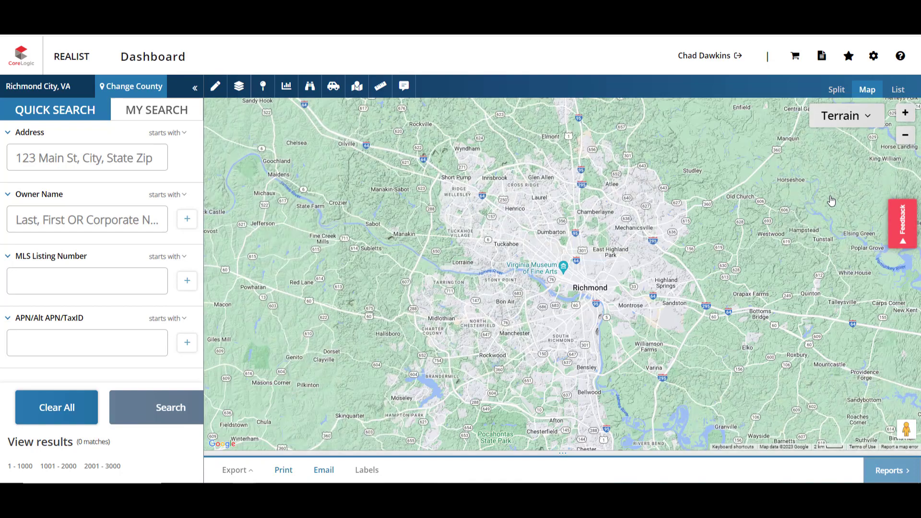
click(834, 126)
click(834, 140)
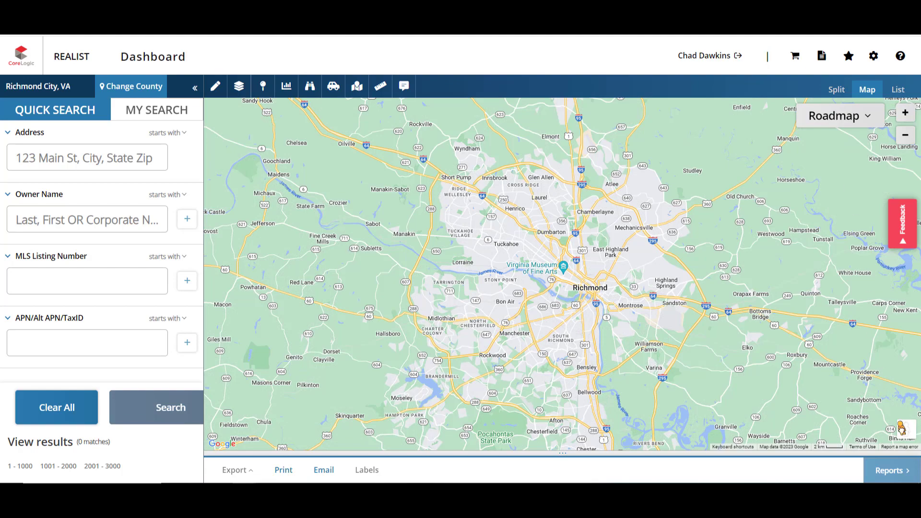
Step: Explore a downtown Richmond street in Street View, then go back to the map
drag(906, 428, 603, 300)
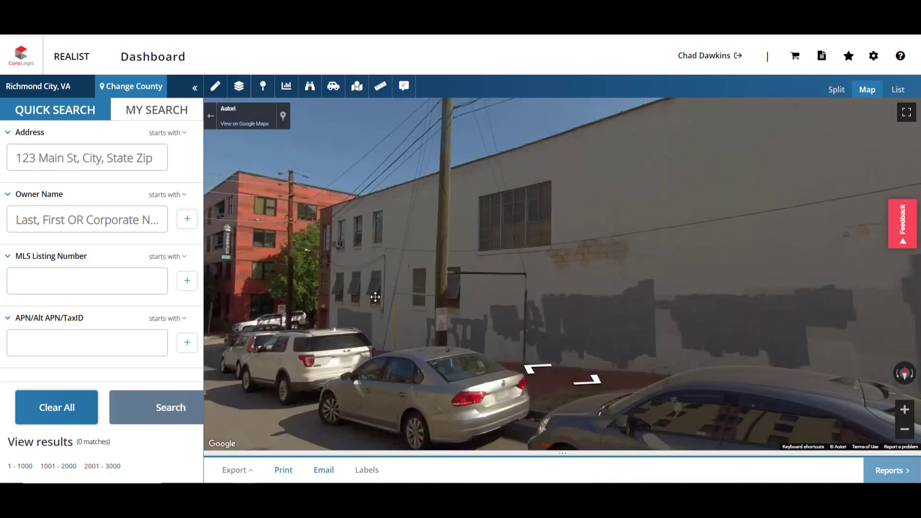
click(375, 296)
drag(329, 297, 478, 322)
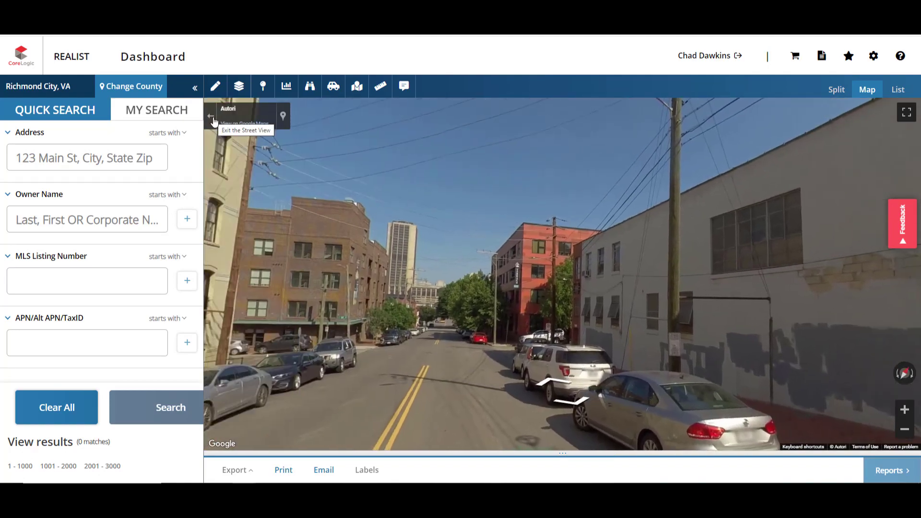
click(210, 116)
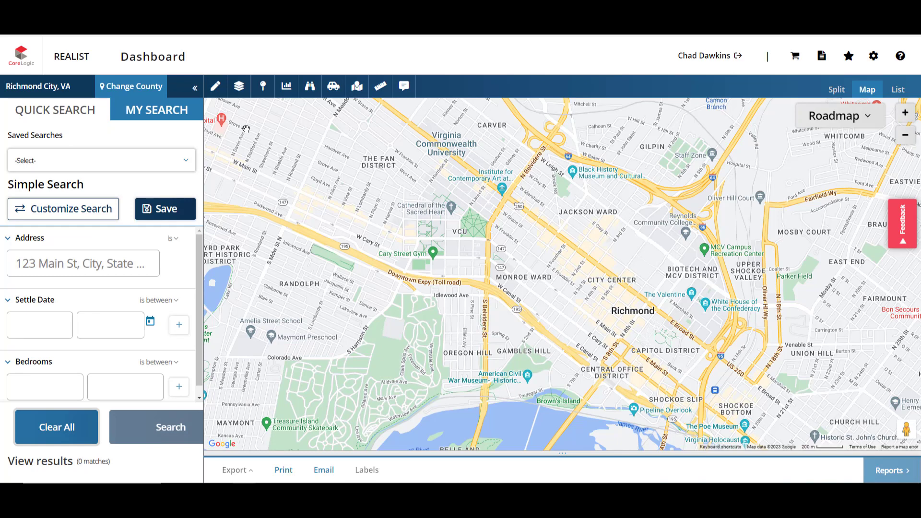
Step: Draw a radius circle around VCU as search area Circle2, returning 12 properties
click(222, 96)
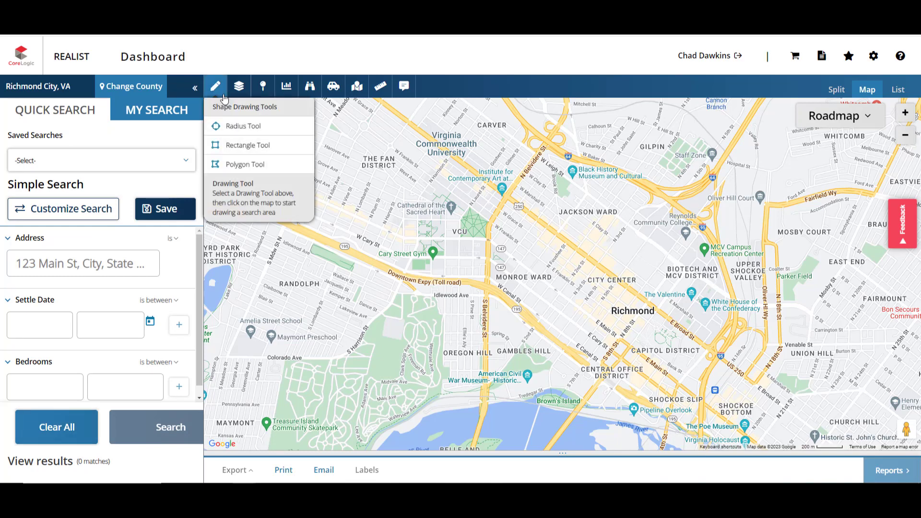
click(229, 127)
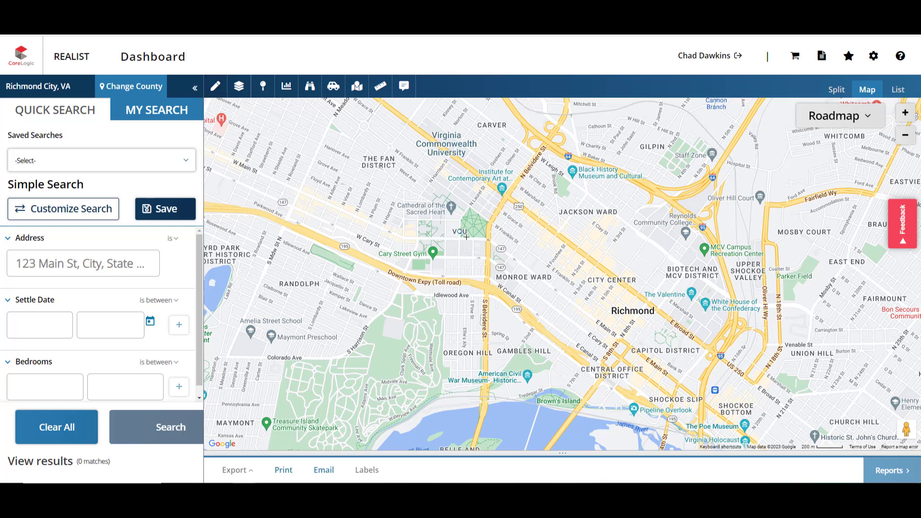
drag(460, 231, 472, 232)
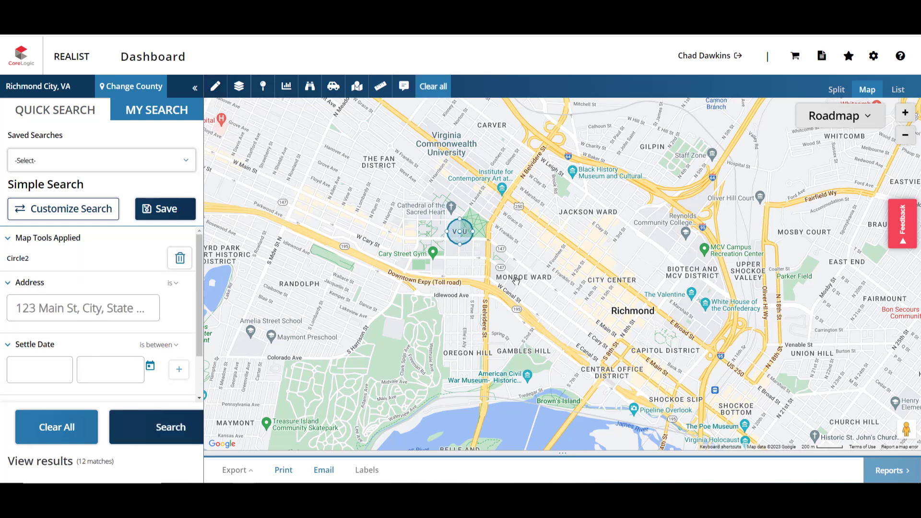
click(243, 96)
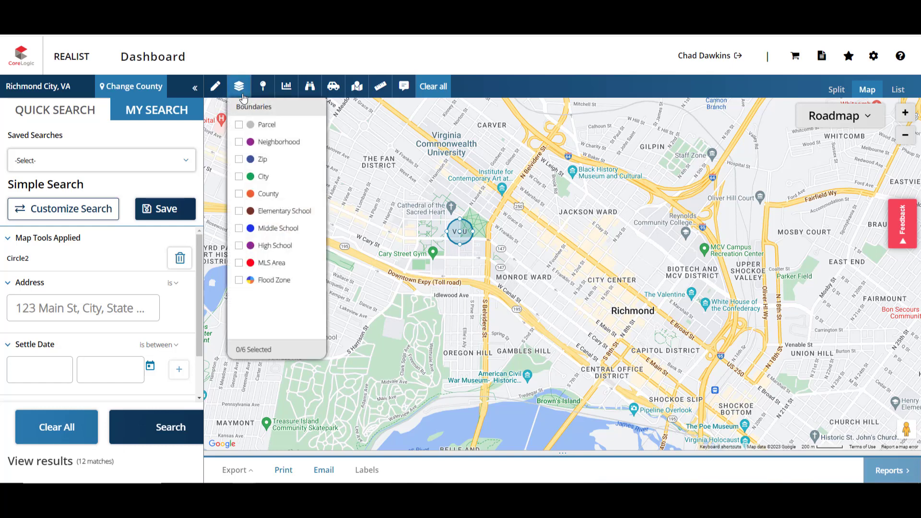
Step: Overlay Parcel boundaries and expand the Property and Sales overlay sections
click(239, 125)
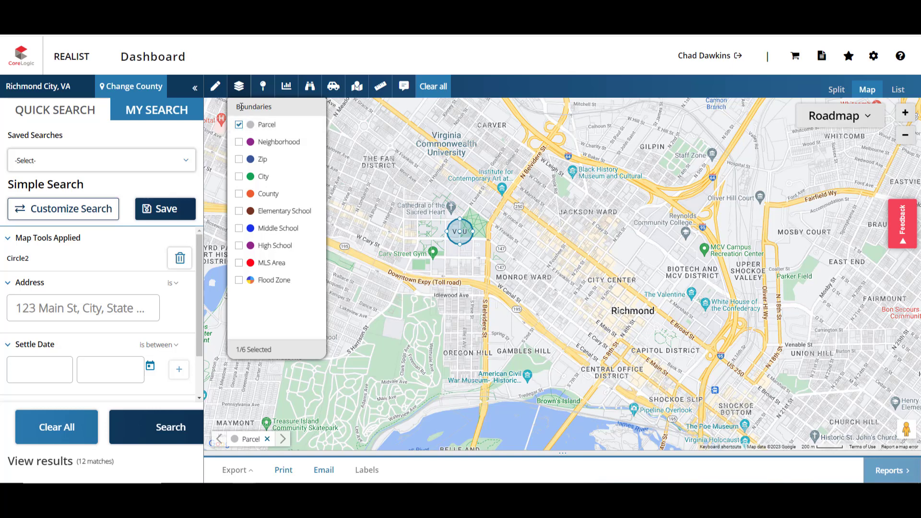
click(239, 87)
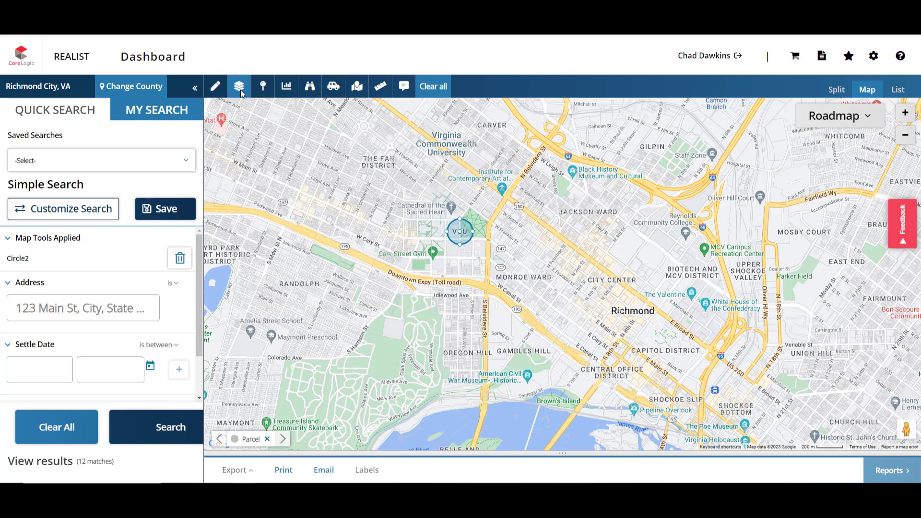
click(263, 86)
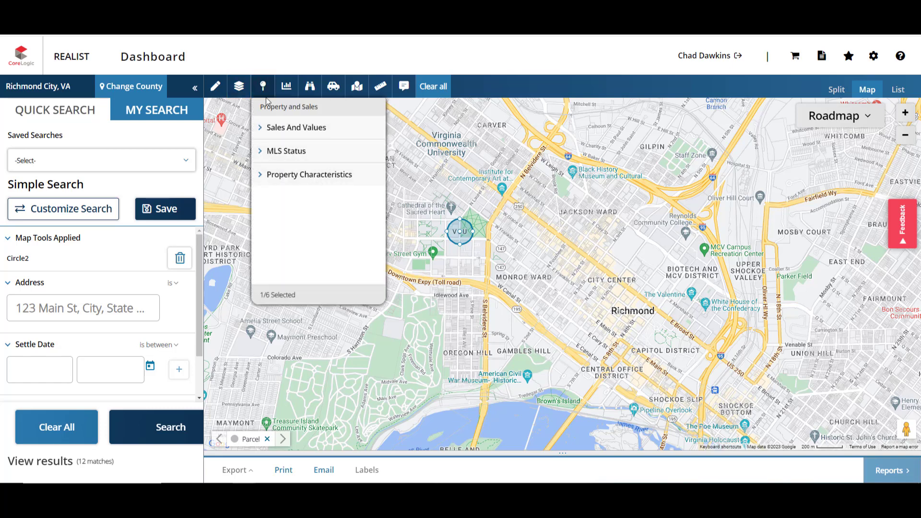
click(263, 128)
click(260, 175)
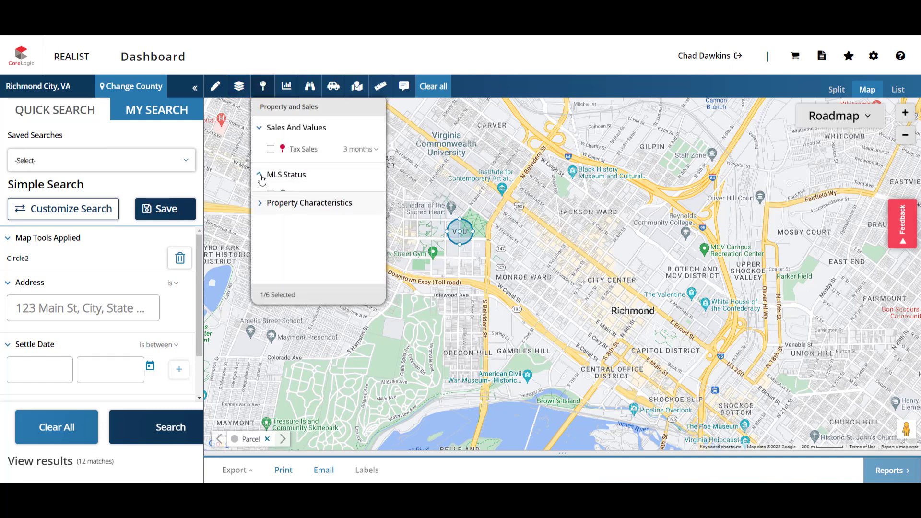
click(260, 276)
Step: Label each lot with its Lot Area, then remove the labels
scroll(269, 262, down, 3)
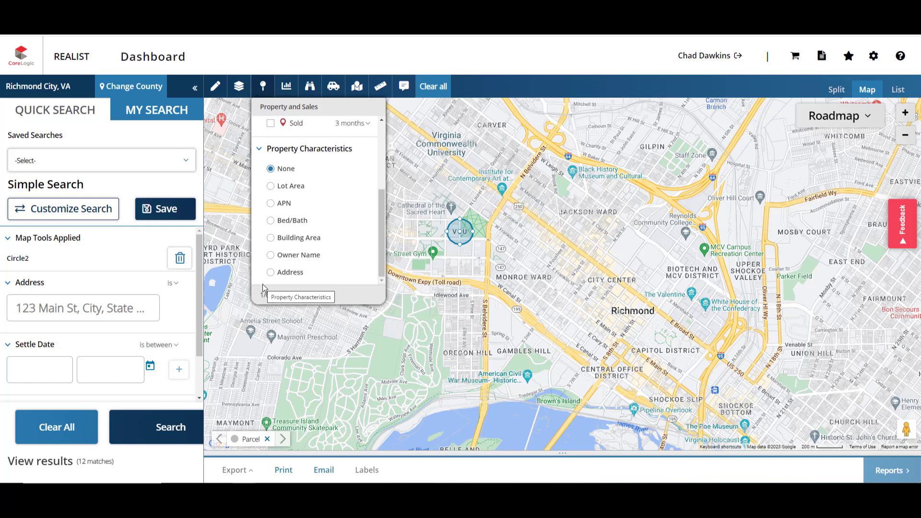
click(271, 186)
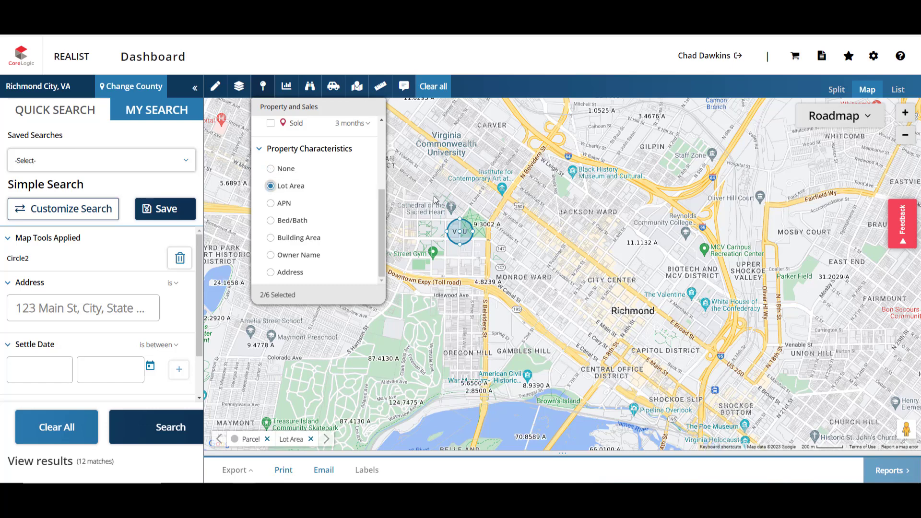
click(272, 169)
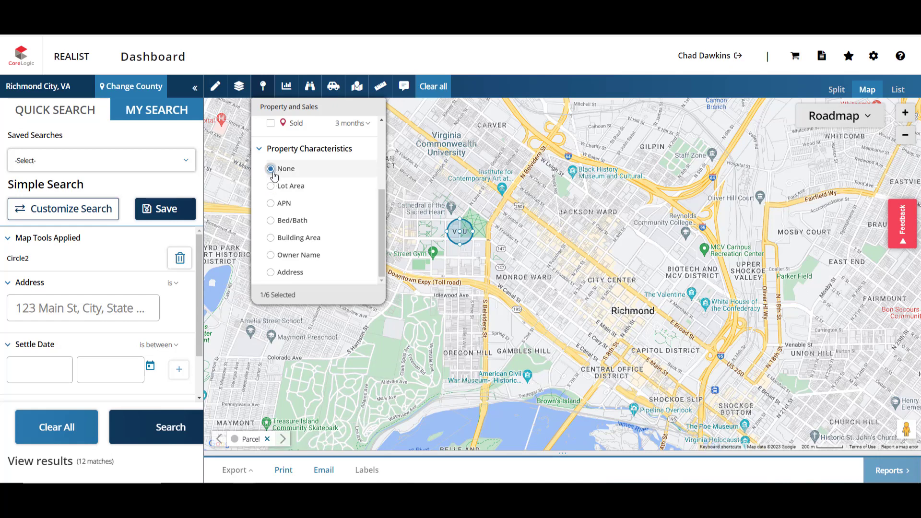
click(288, 89)
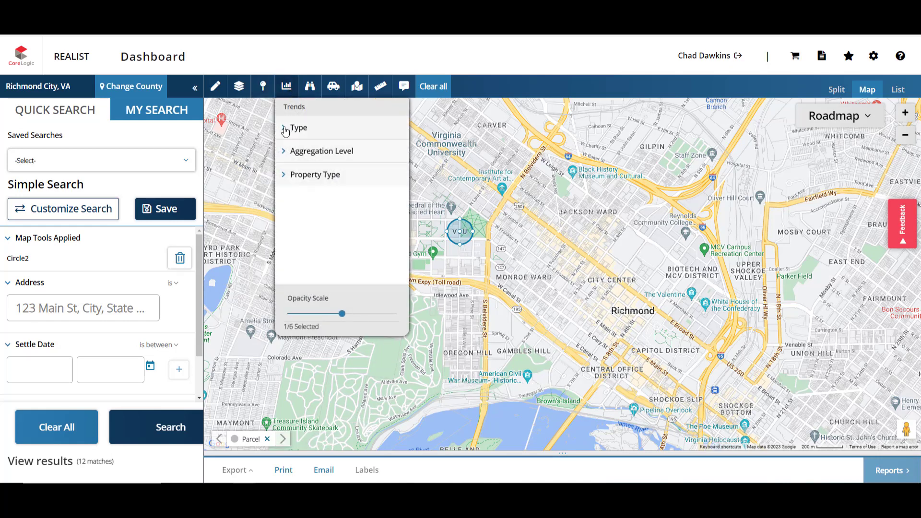
Step: Shade the map by Median Sale Price, then clear the search and remove the shading
click(286, 130)
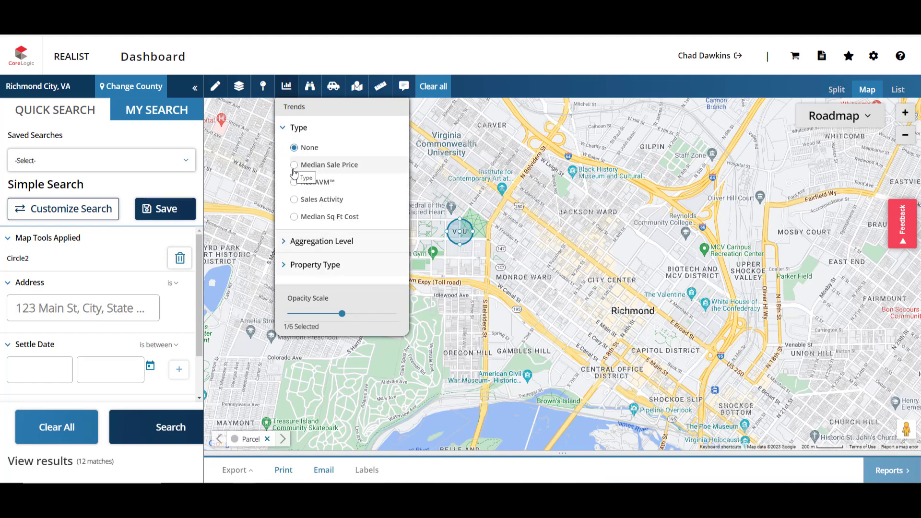
click(294, 165)
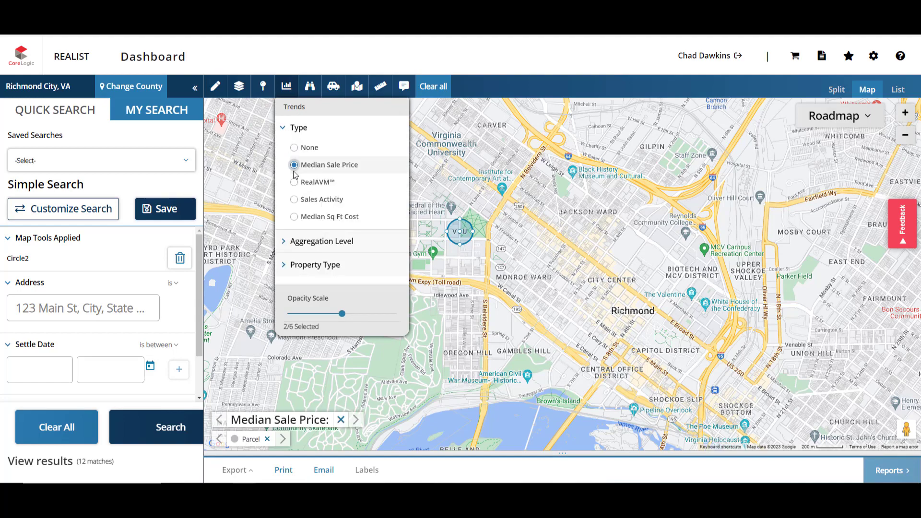
click(291, 244)
scroll(291, 245, down, 1)
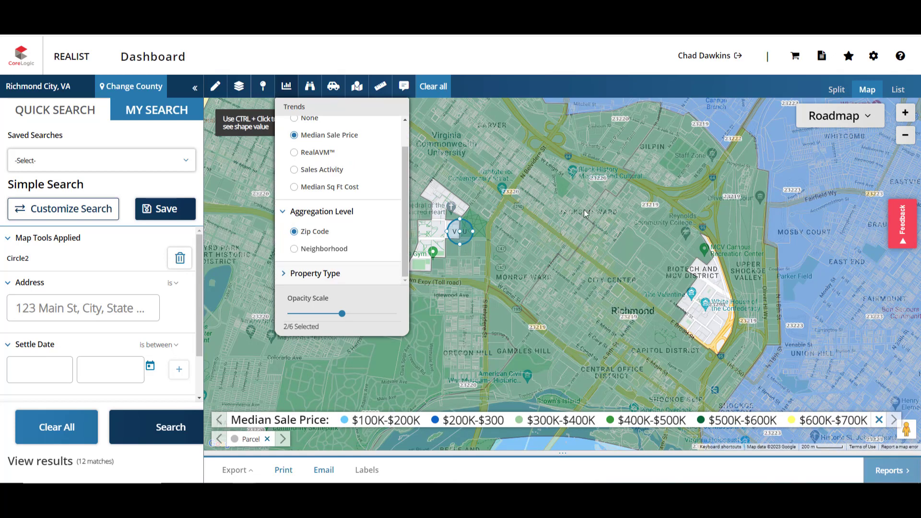
click(38, 425)
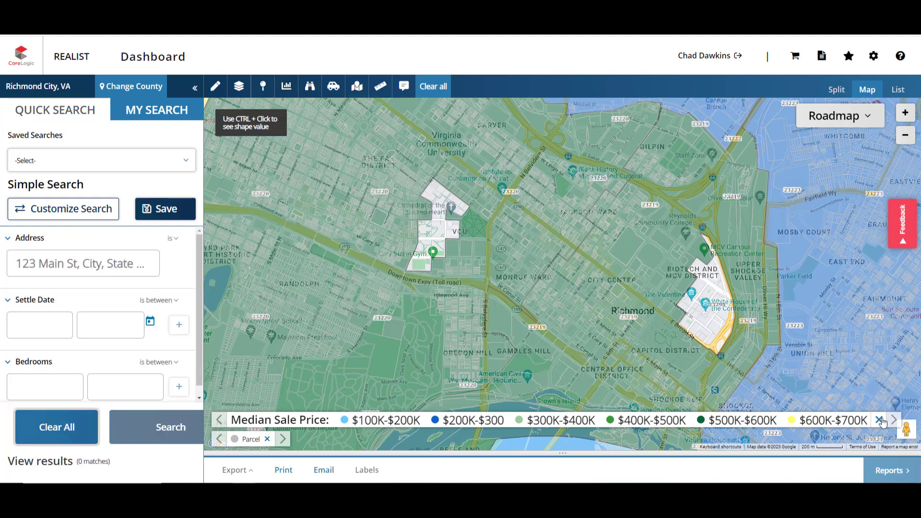
click(879, 420)
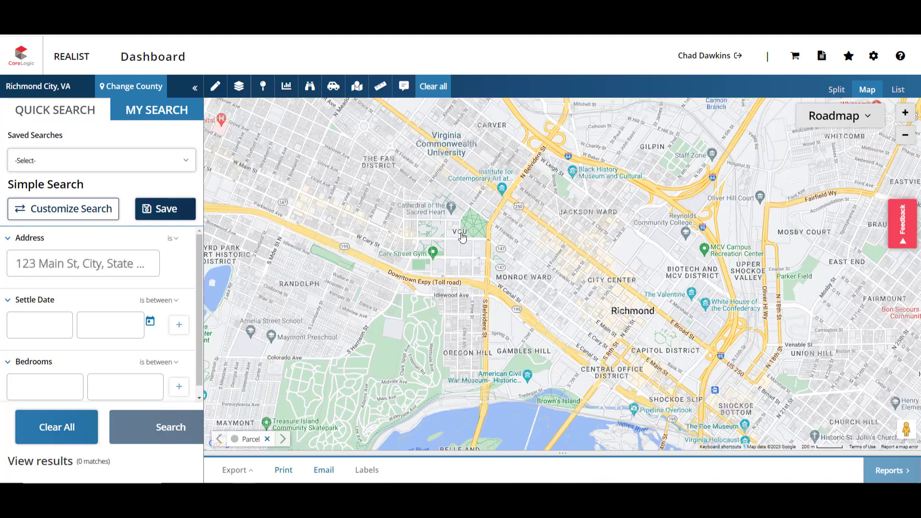
Step: Plot Food And Dining points of interest and view the Graduate Richmond marker details
click(310, 89)
click(310, 195)
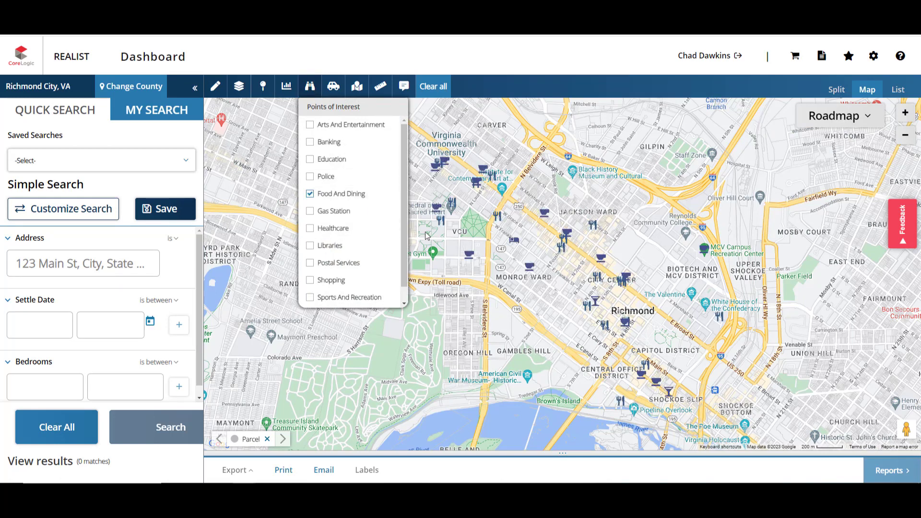
click(314, 87)
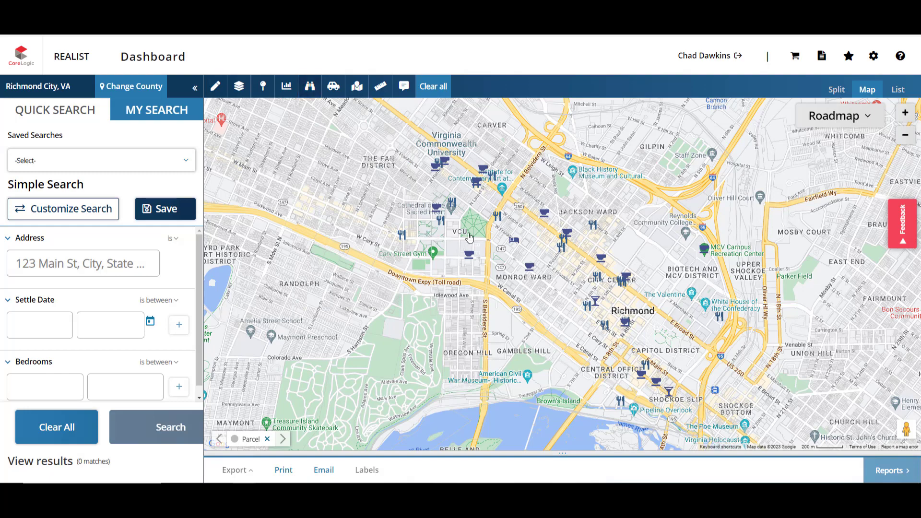
click(515, 247)
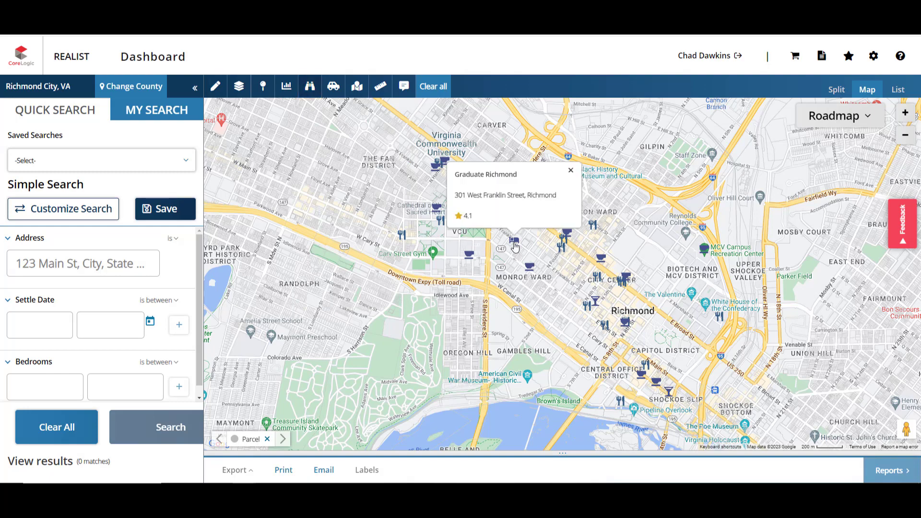
click(622, 259)
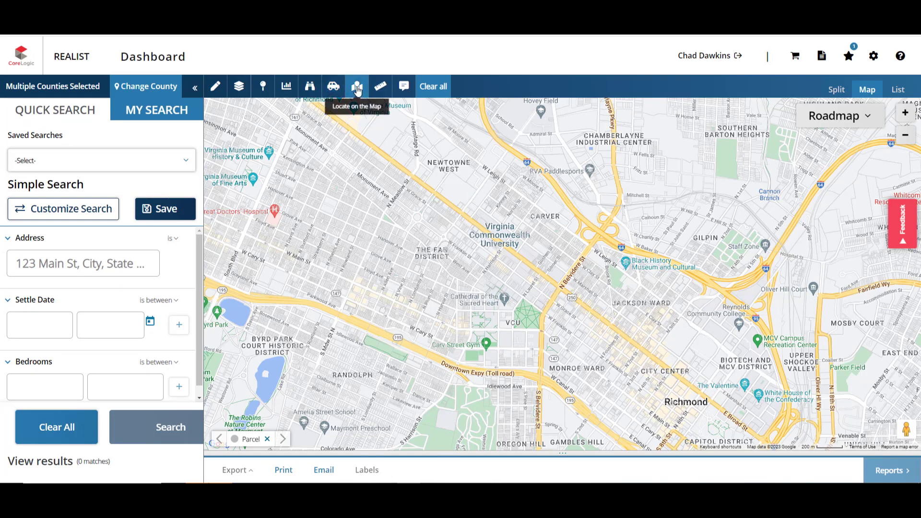
click(334, 90)
click(357, 147)
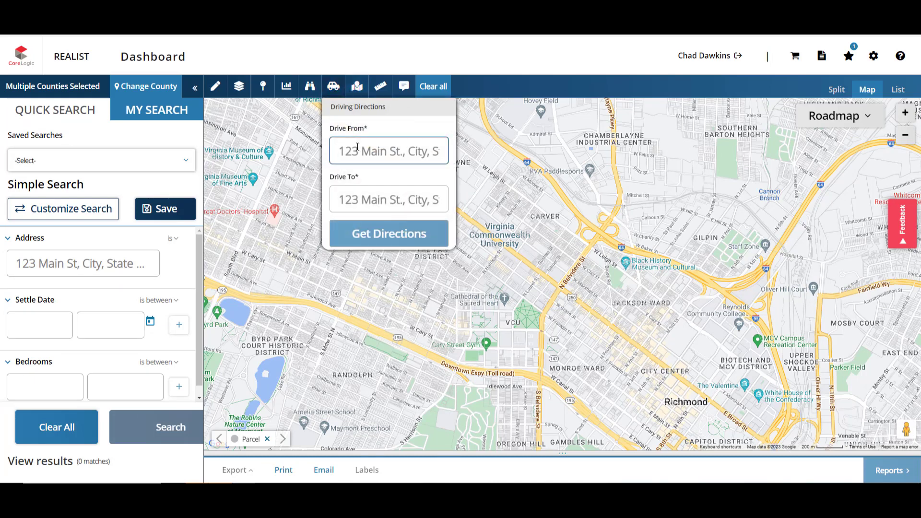
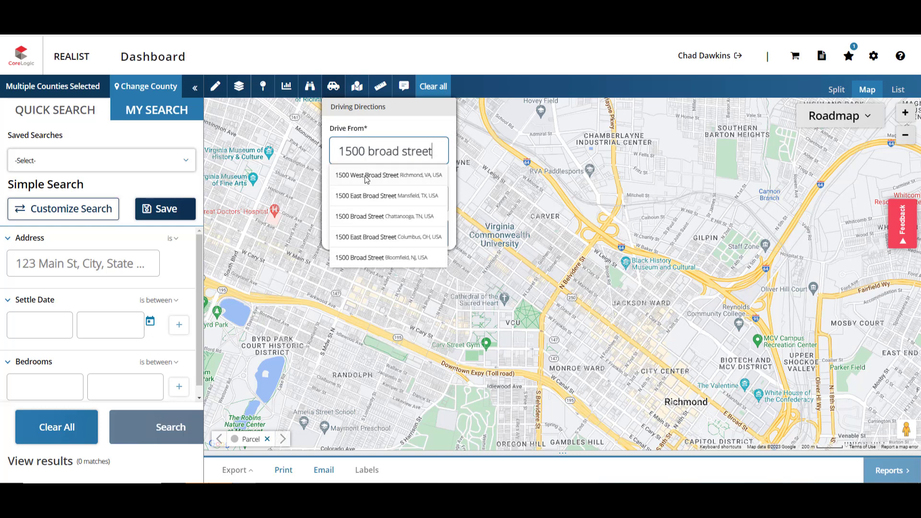
click(366, 178)
click(369, 194)
text(richmond)
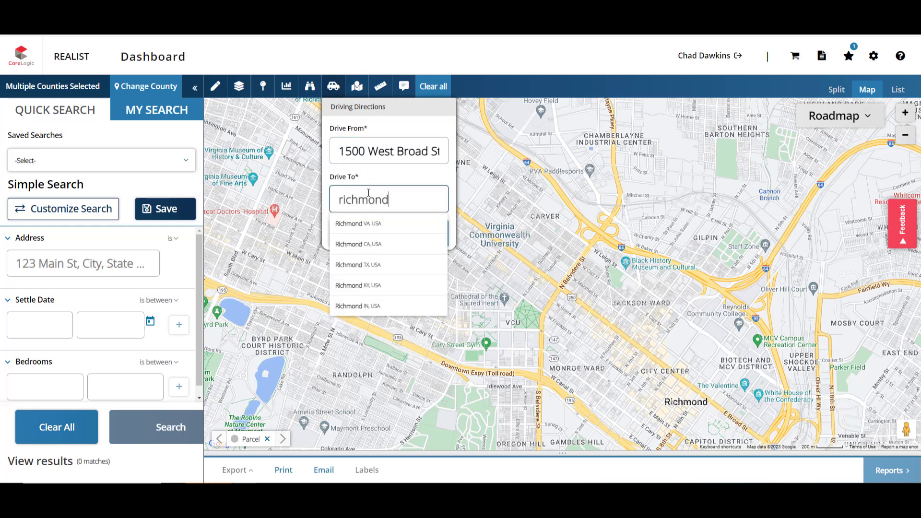
text( association of realto)
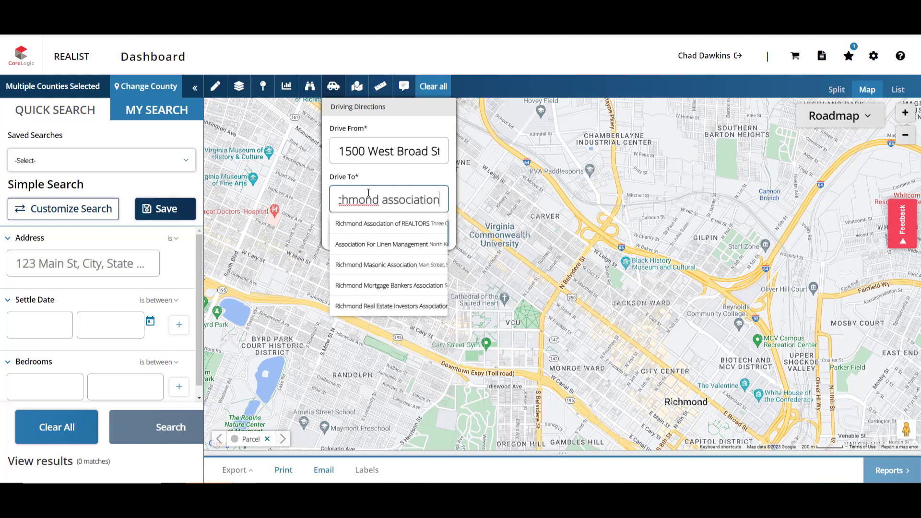
click(379, 222)
click(381, 235)
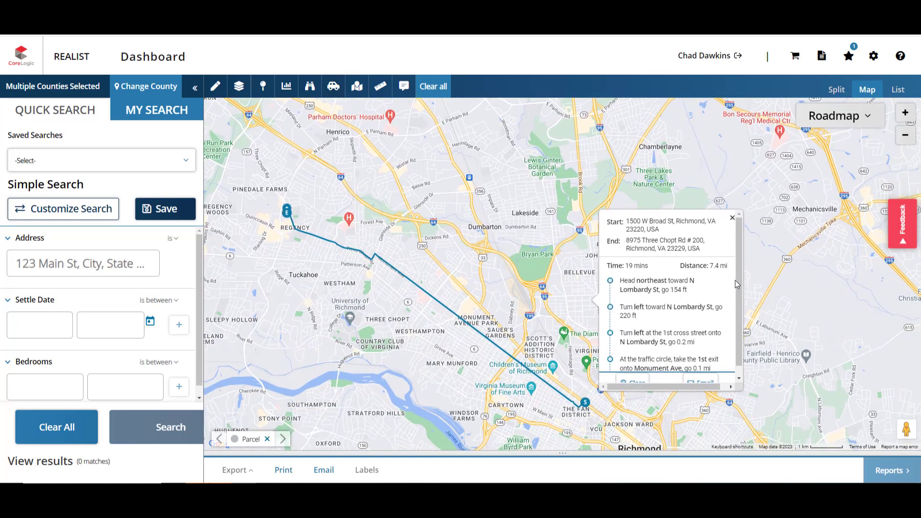
scroll(739, 297, down, 1)
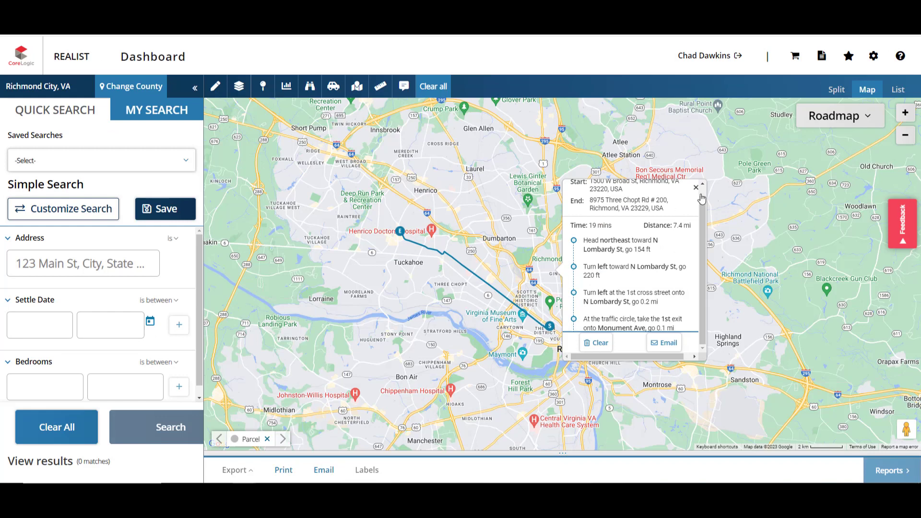
click(698, 191)
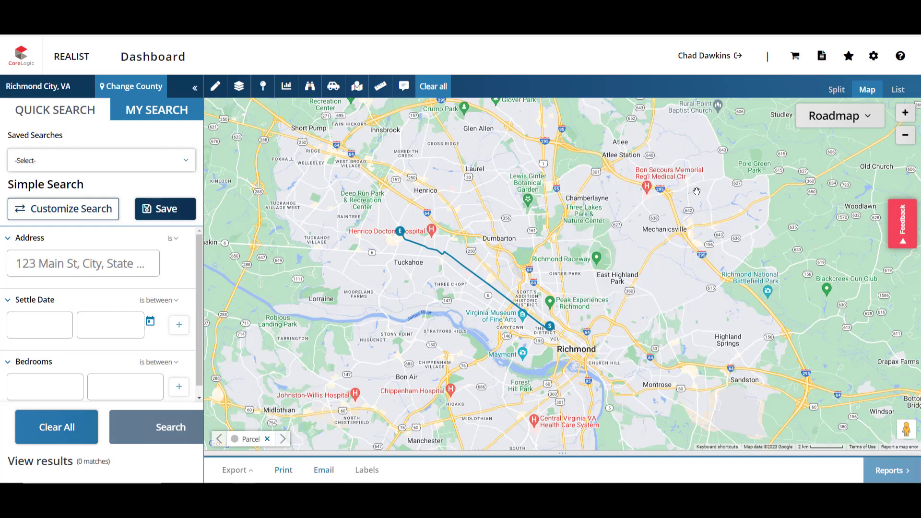
click(382, 98)
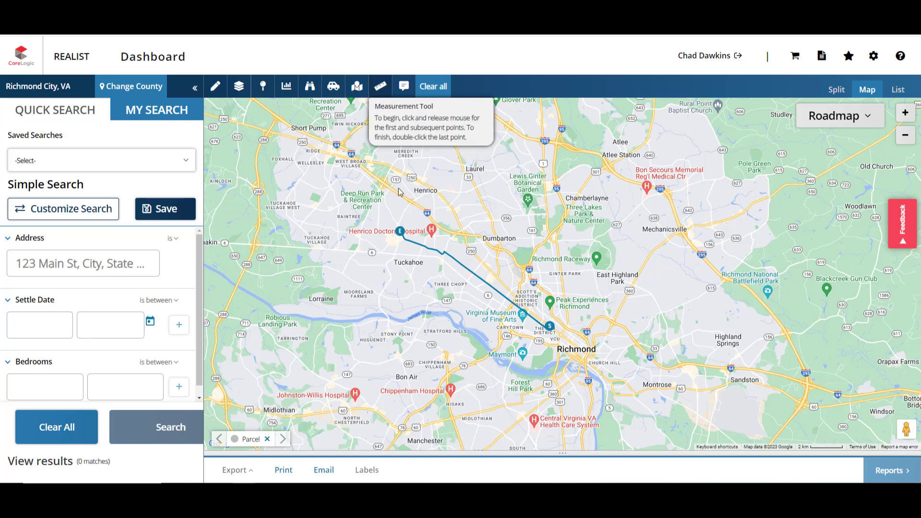
click(353, 155)
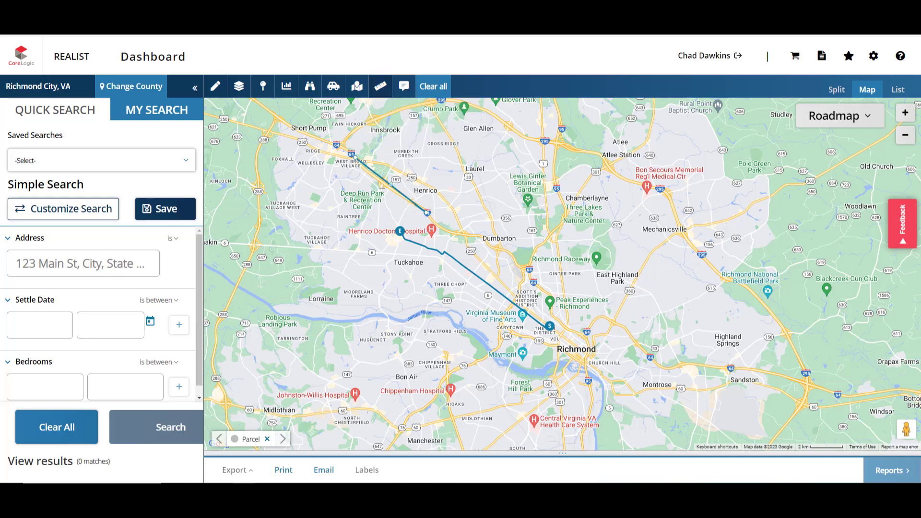
click(380, 86)
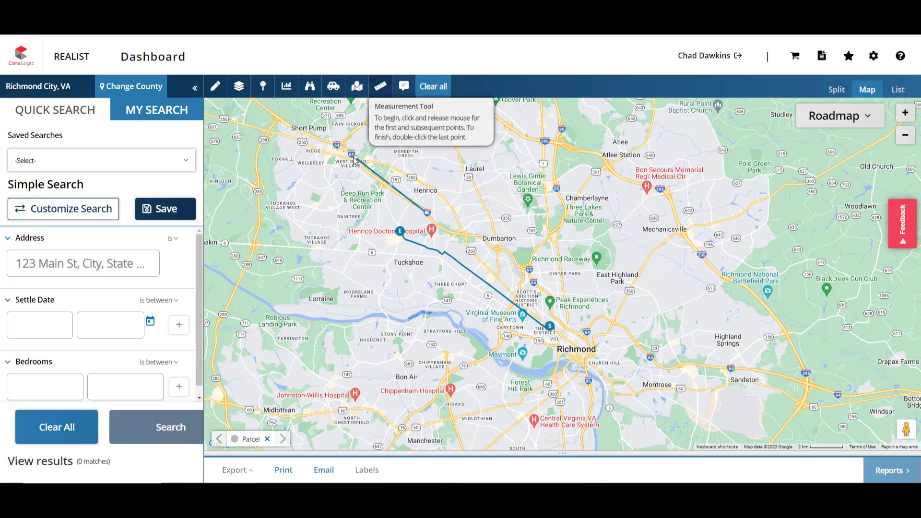
click(390, 188)
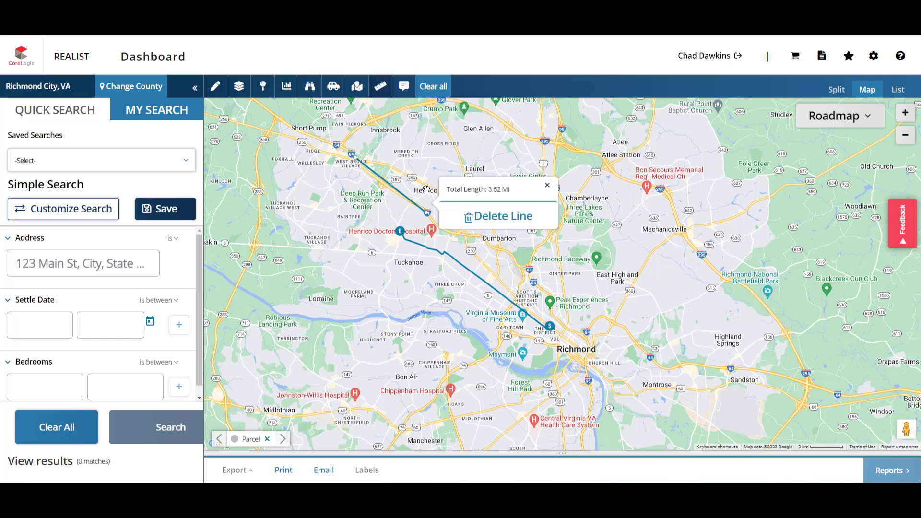
click(499, 215)
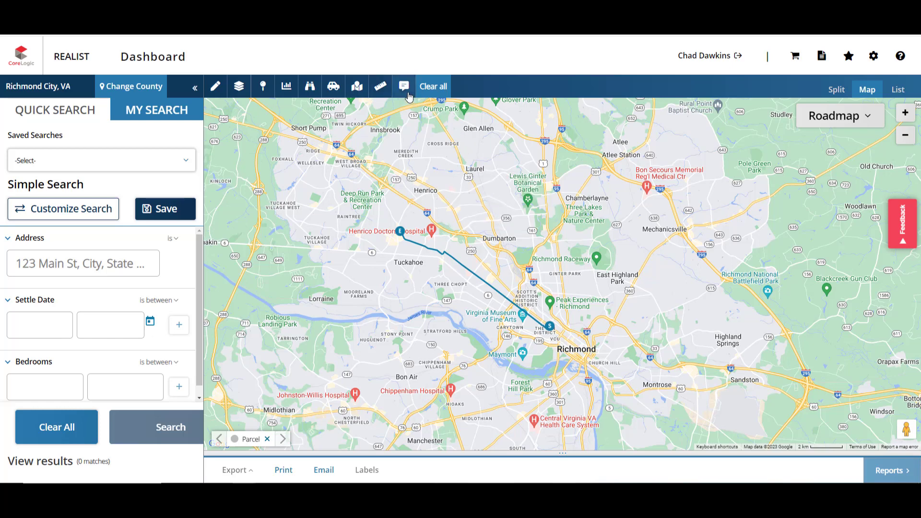
click(407, 92)
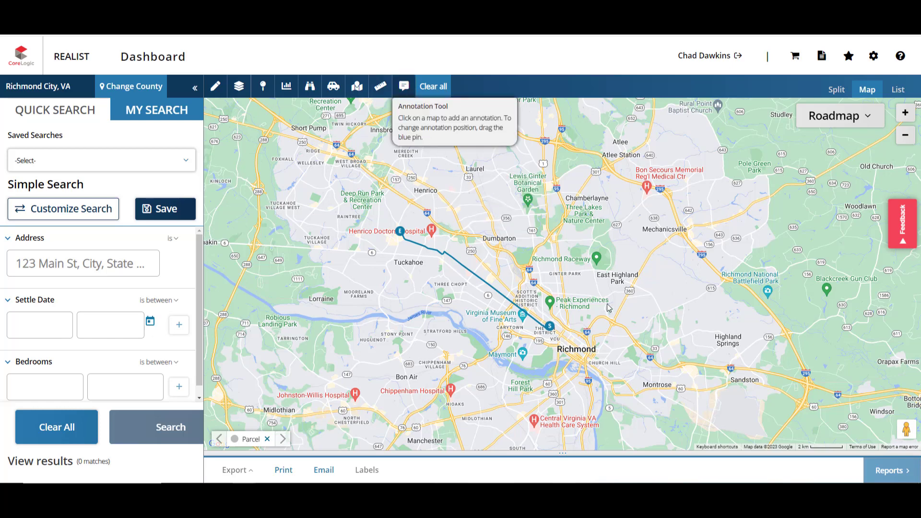
Step: Pin a 'Near a High School' annotation at Highland Springs on the map
click(722, 337)
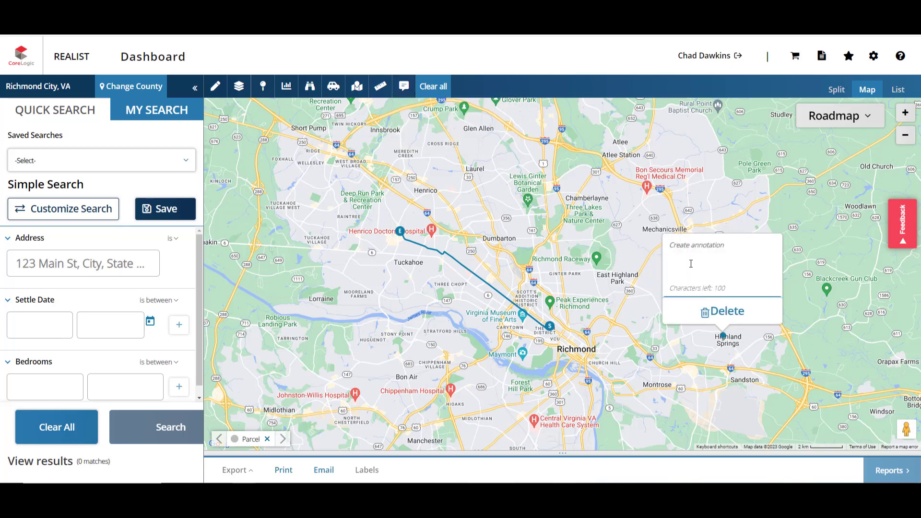
text(Near a High School)
click(811, 318)
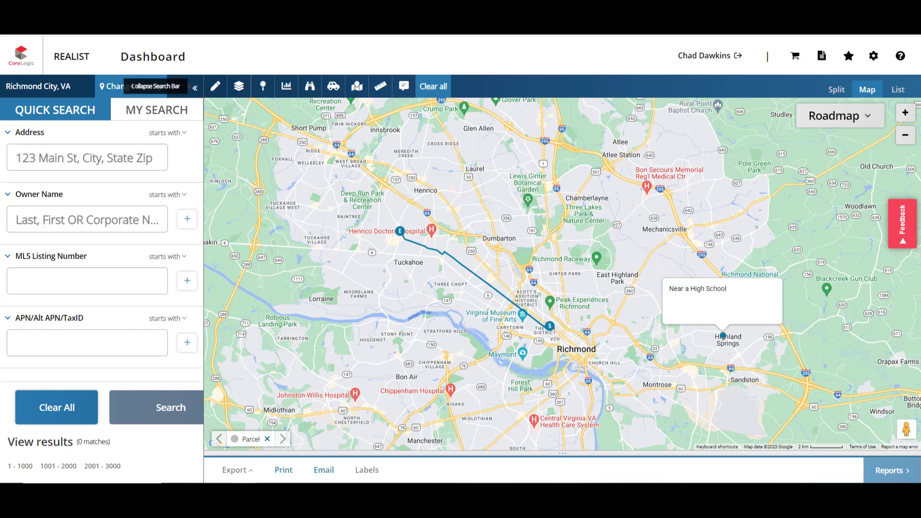
Step: Add Henrico, VA to the selected counties alongside Richmond City and apply
click(104, 90)
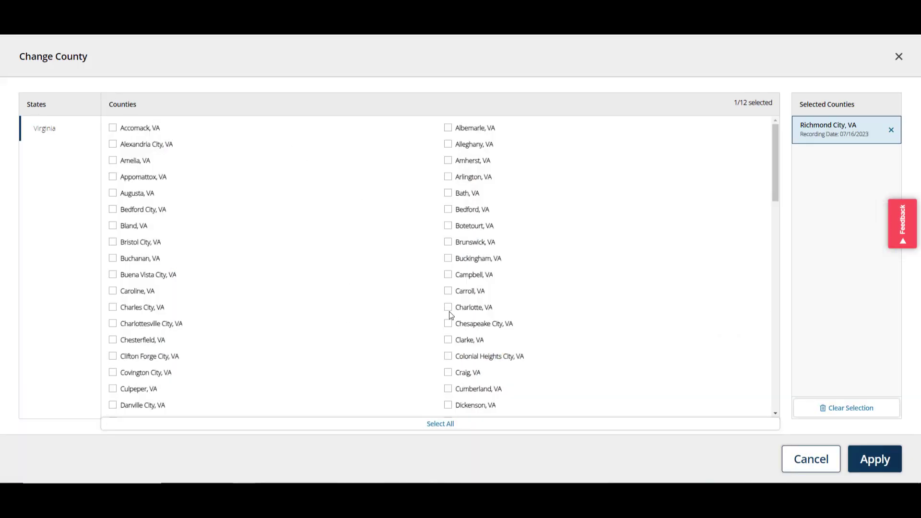
scroll(773, 176, down, 2)
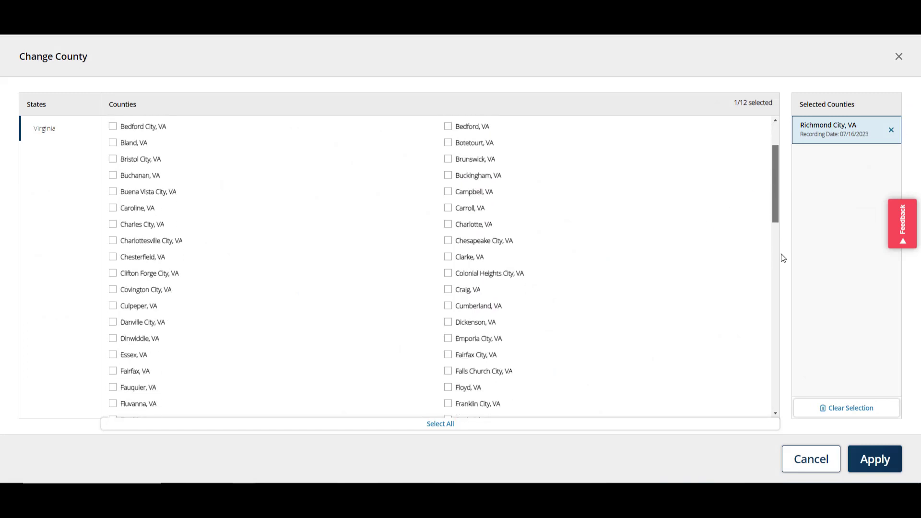
scroll(781, 269, down, 6)
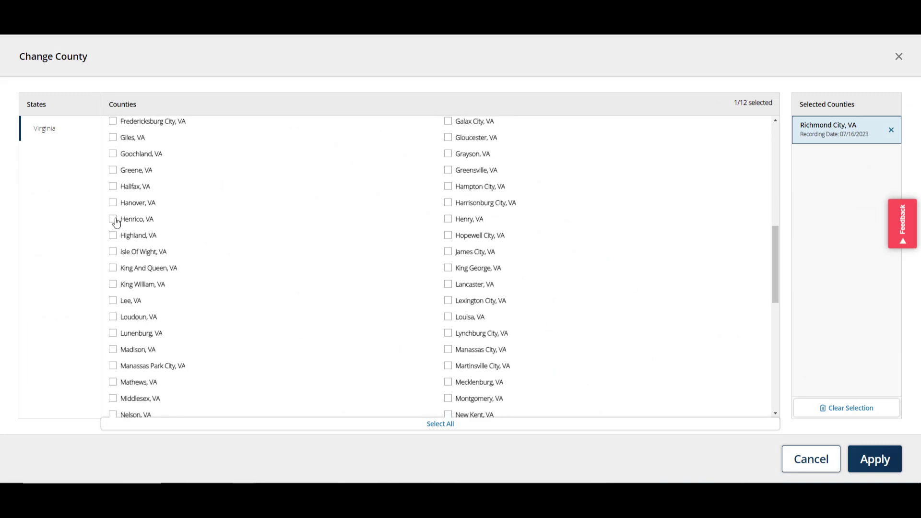
click(113, 219)
click(883, 461)
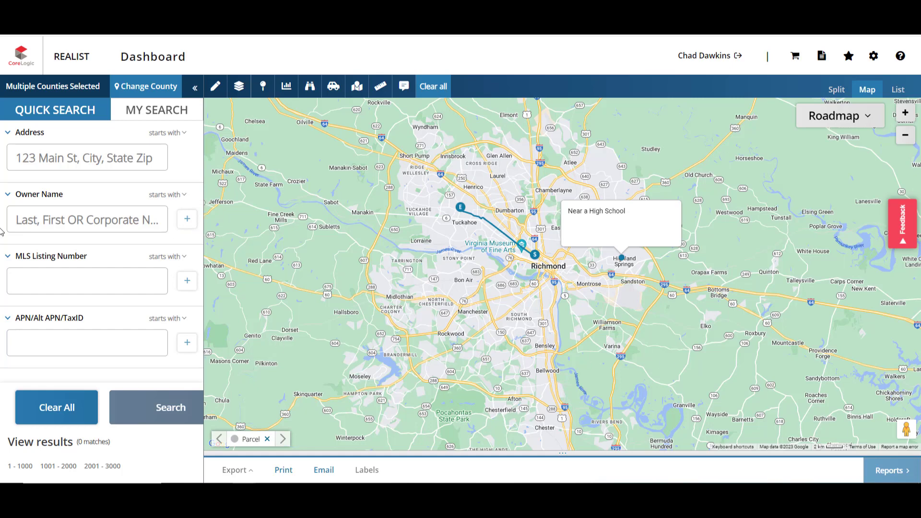
click(149, 110)
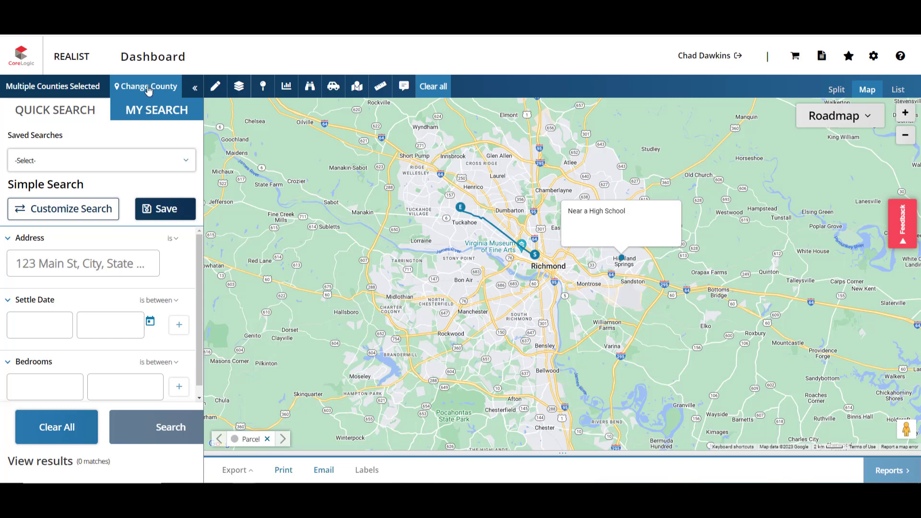
Step: Add Owner Last Name, Bldg Area - Above Grade Sq Ft and Settle Date as search fields
click(79, 210)
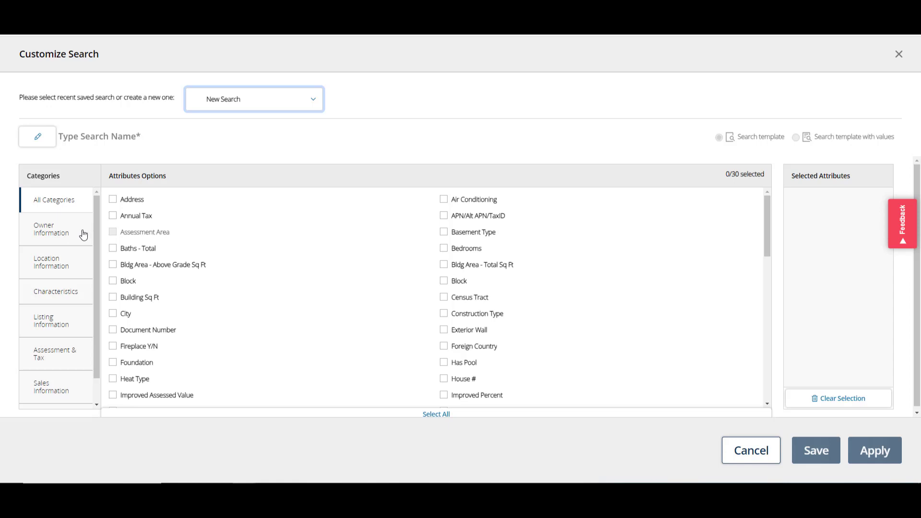
click(69, 239)
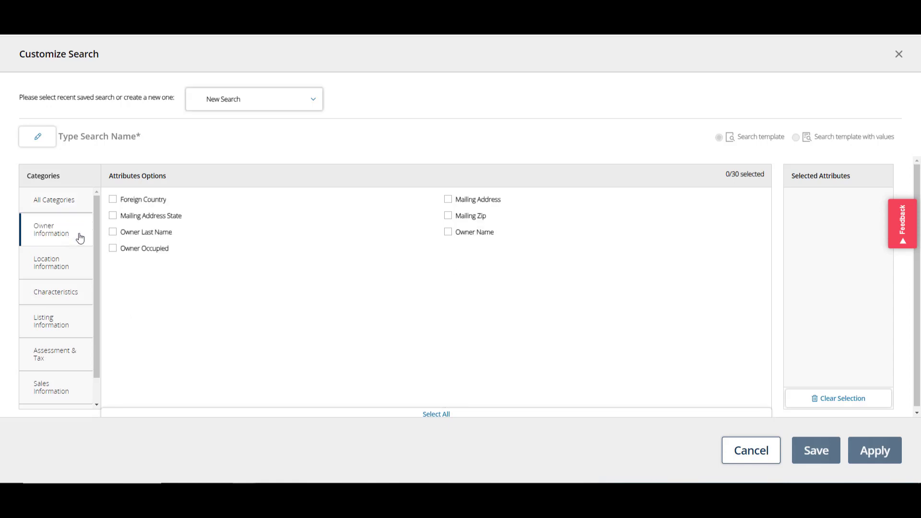
click(113, 233)
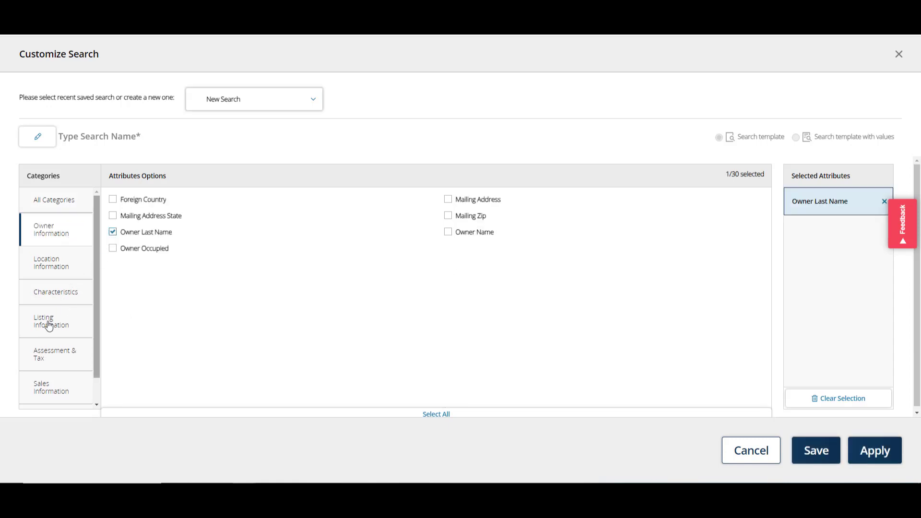
click(53, 296)
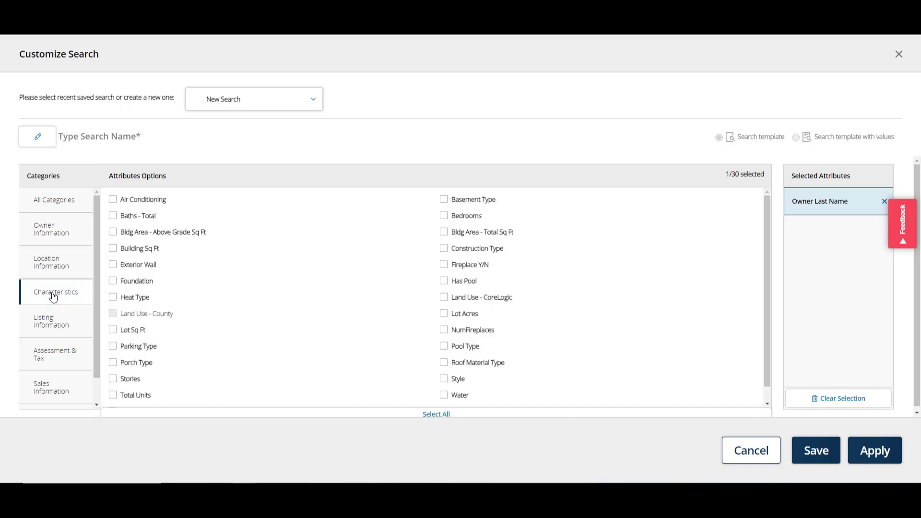
click(114, 233)
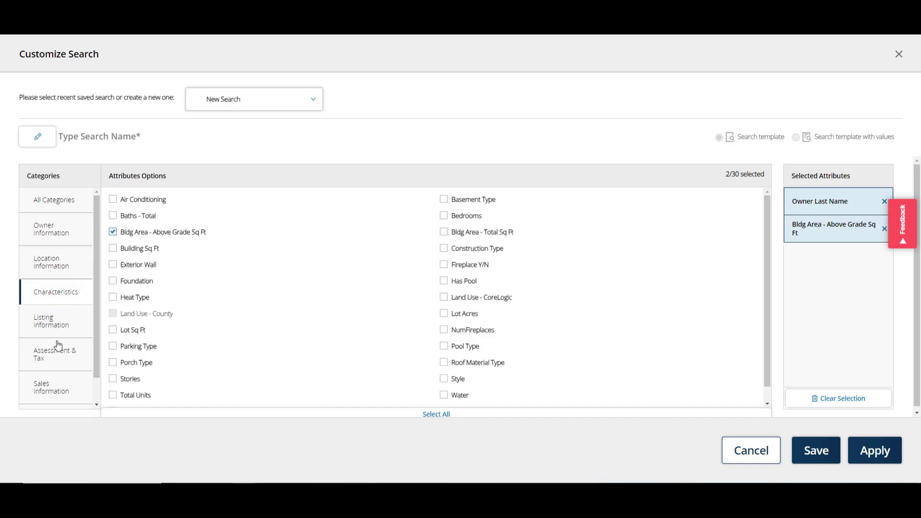
scroll(55, 374, down, 1)
click(56, 374)
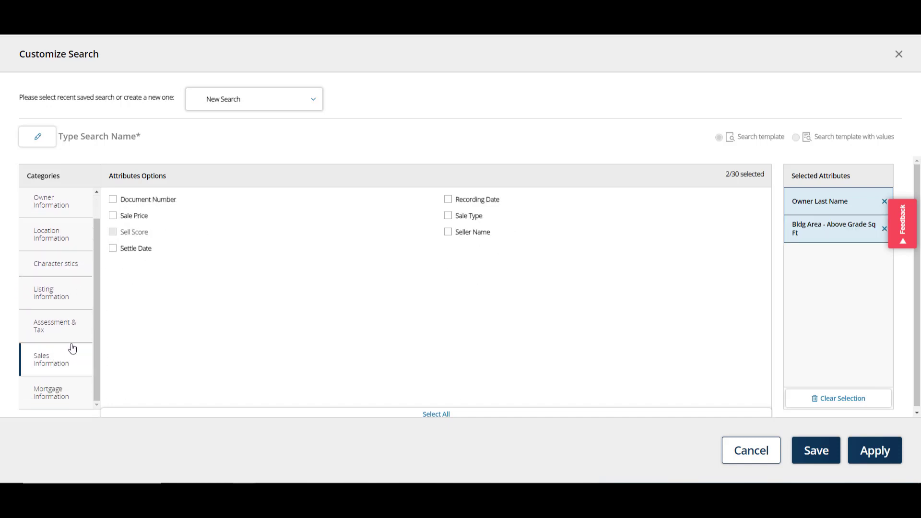
click(112, 248)
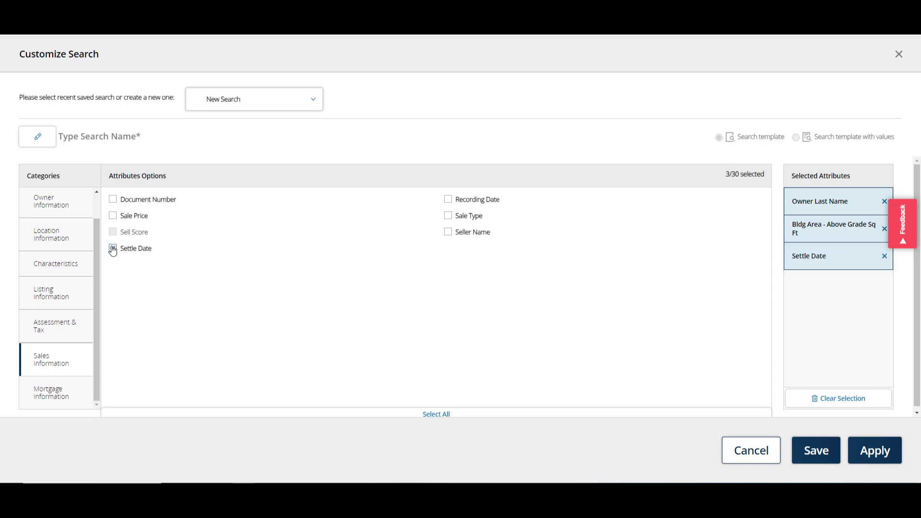
Step: Save the customized search under a personal name and apply it
click(824, 452)
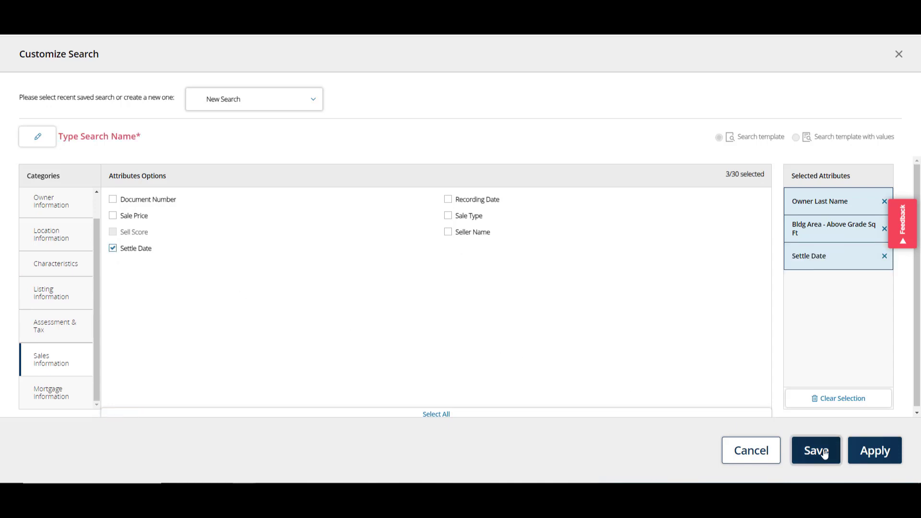
click(98, 137)
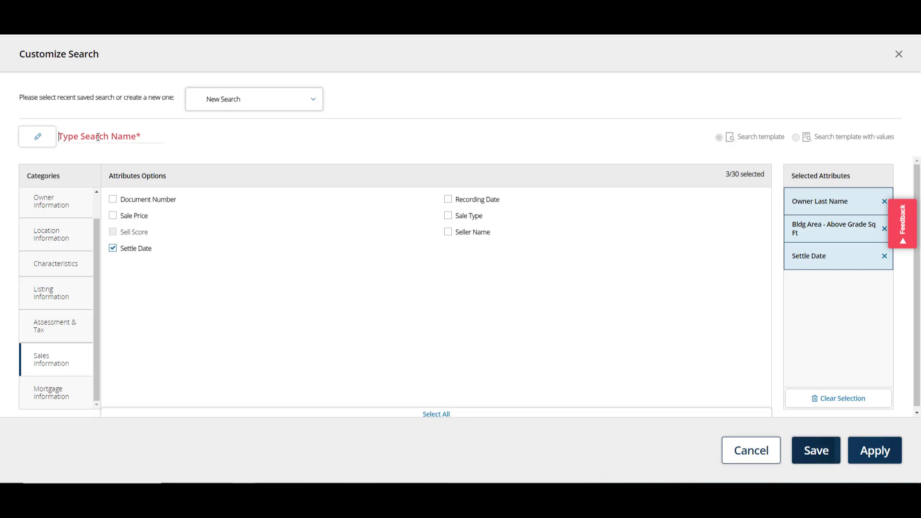
text(Chad's Search)
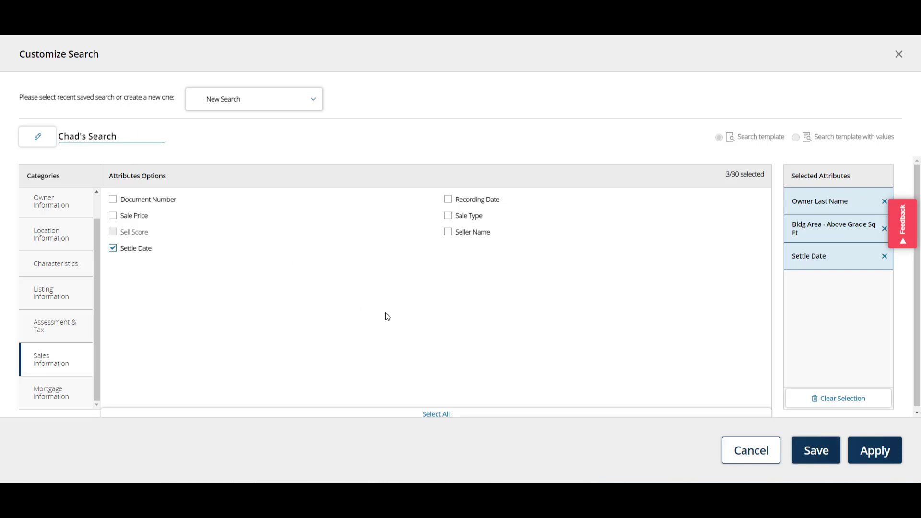
click(821, 451)
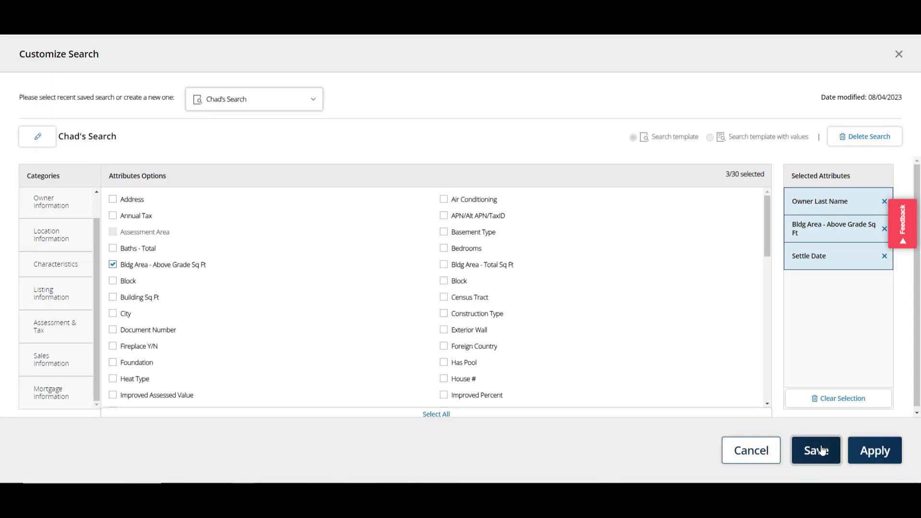
click(862, 452)
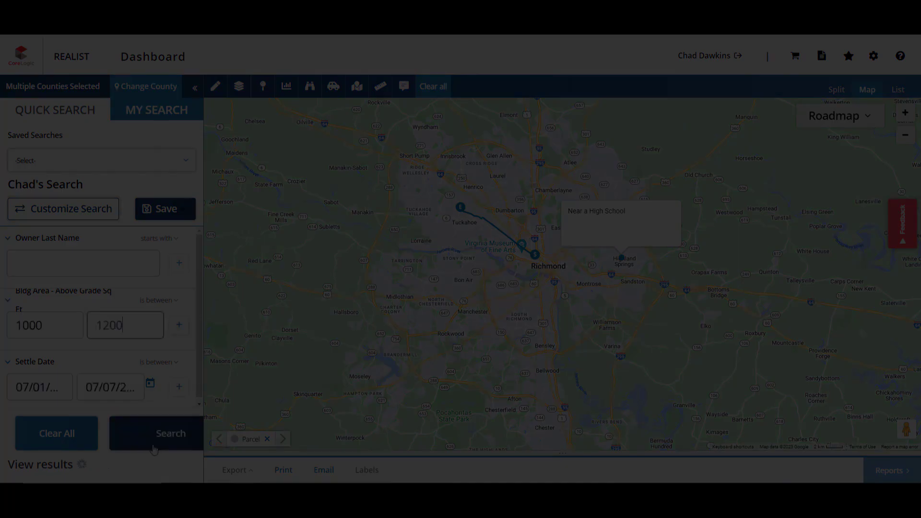
Step: Run the search for 1000–1200 sq ft homes settled 07/01–07/07, returning 12 matches
click(153, 447)
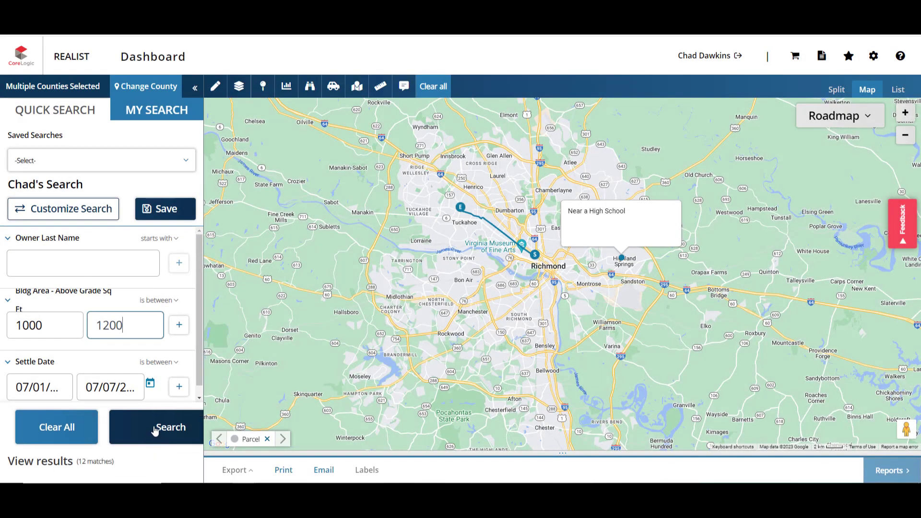
click(155, 428)
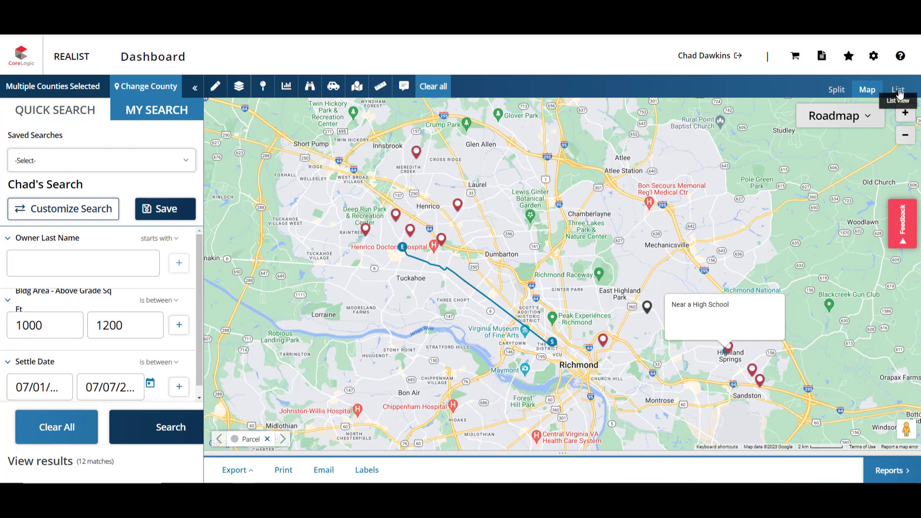
Step: Cycle the 12 results through list, table and card views, then show them split with the map
click(898, 90)
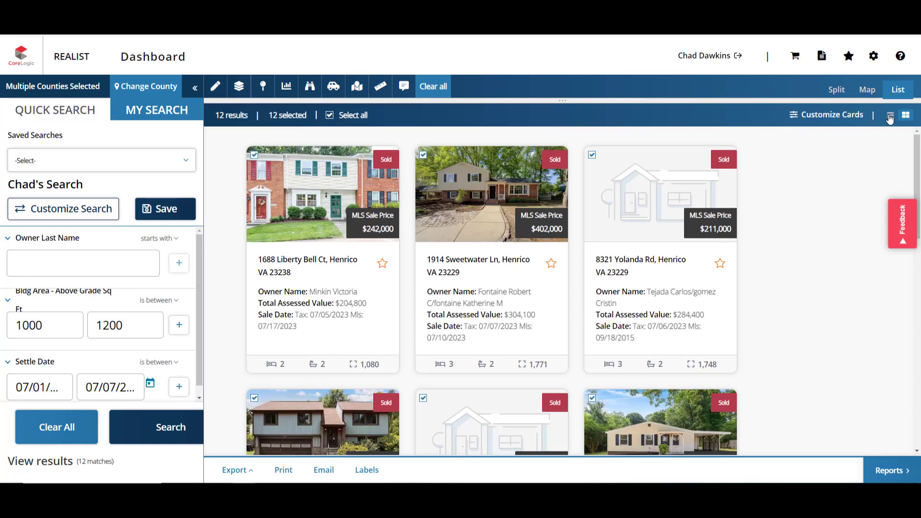
click(890, 116)
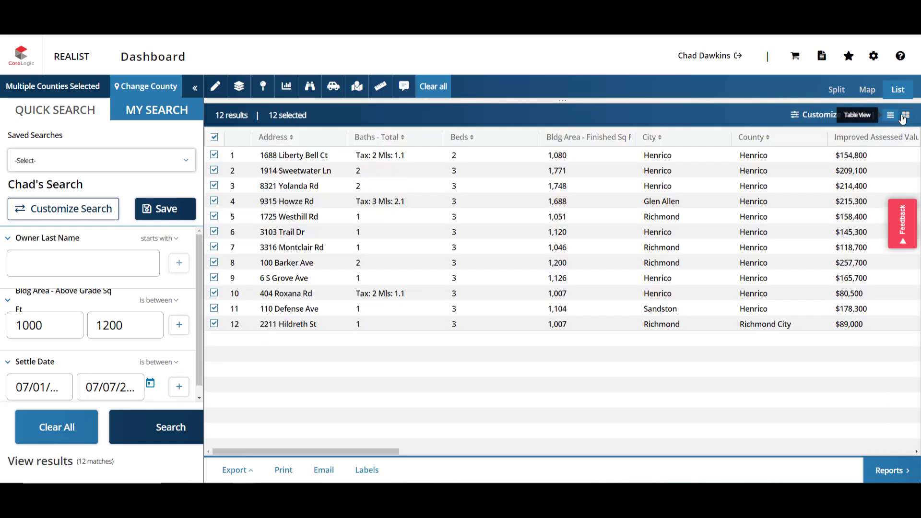
click(905, 116)
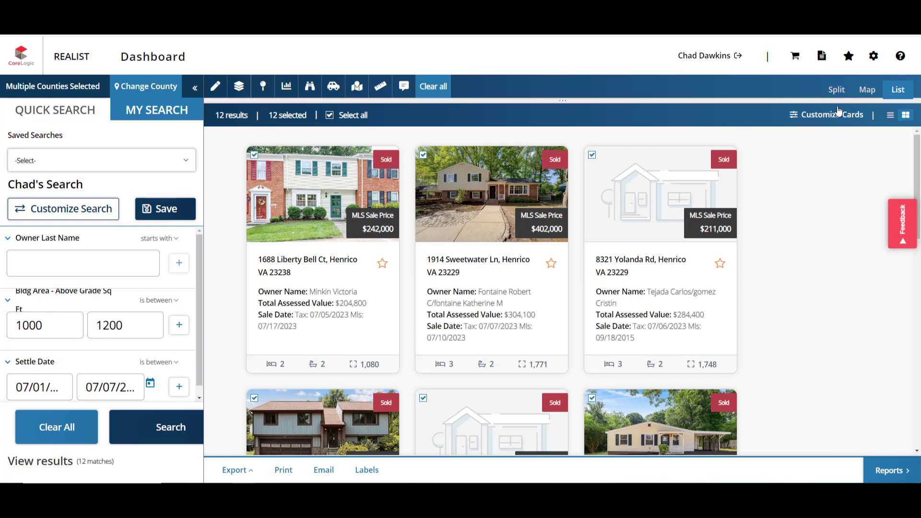
click(838, 97)
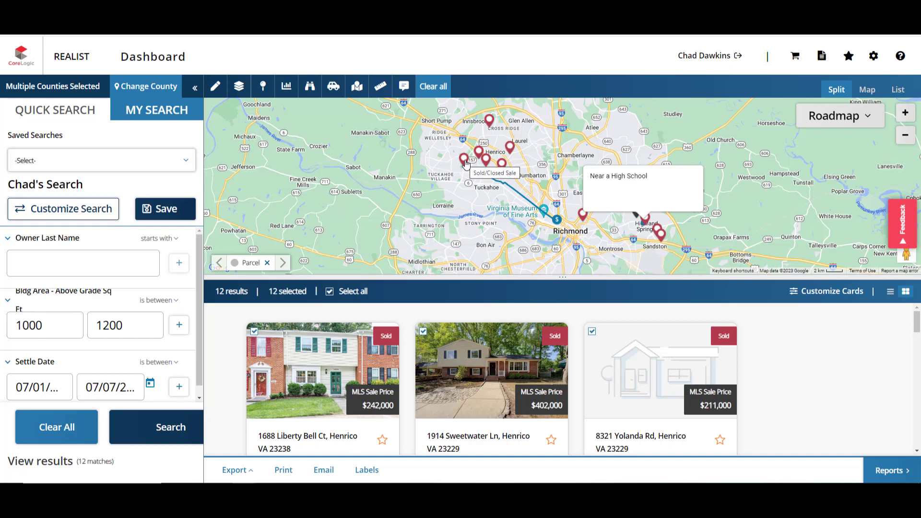
click(465, 161)
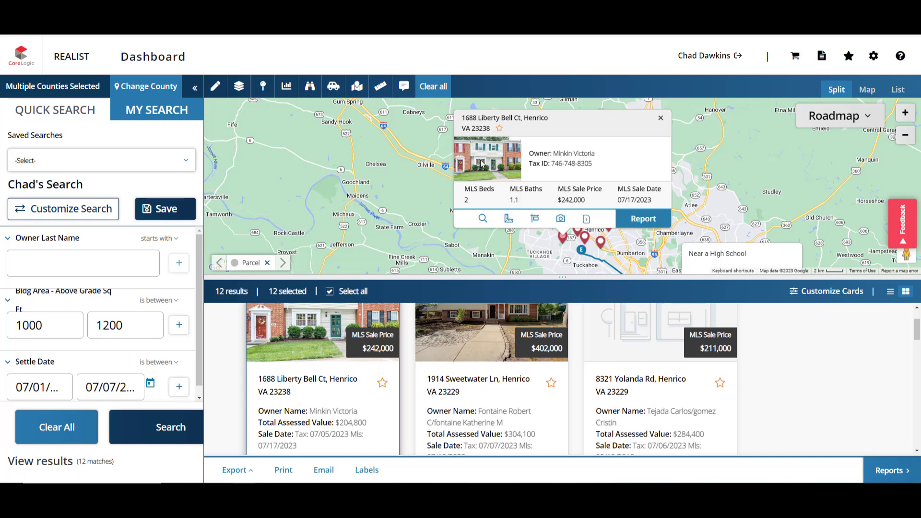
click(500, 129)
Step: Start a Quick Export of the results, then cancel it
click(235, 476)
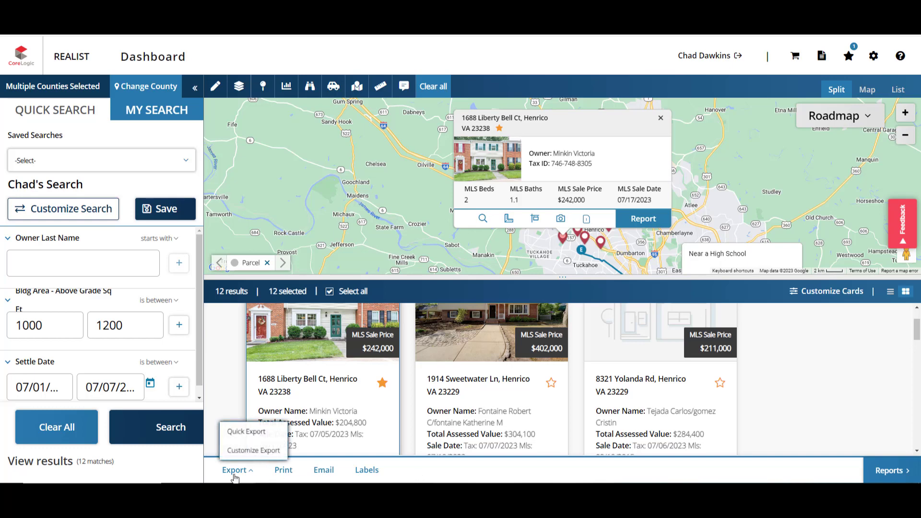
click(245, 431)
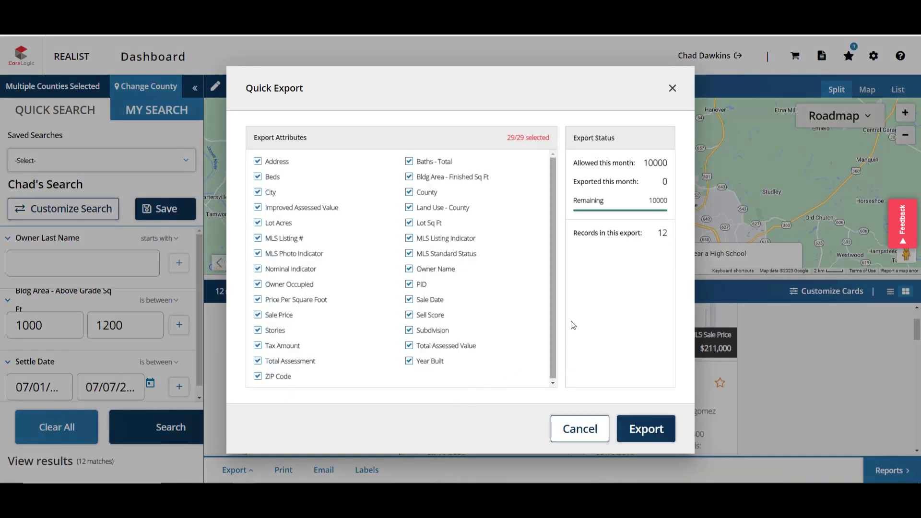
click(579, 425)
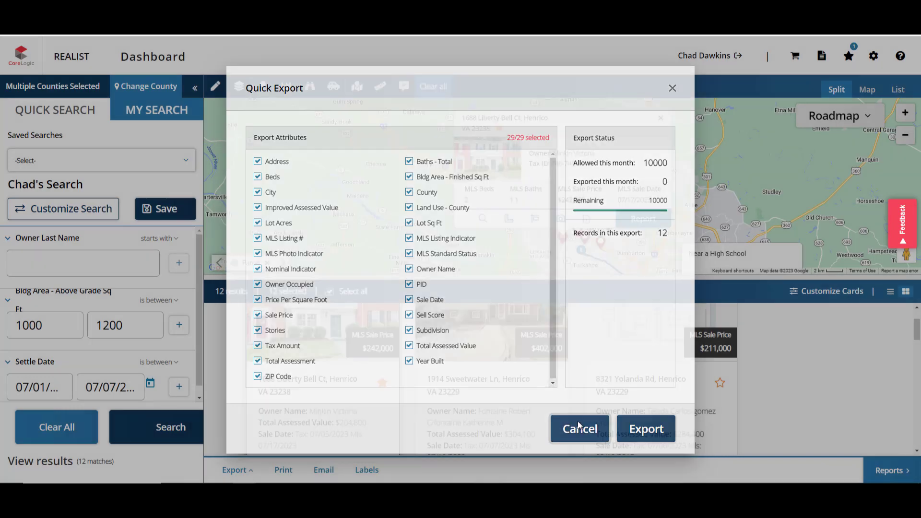
Step: Create and name a new custom export in Customize Export
click(242, 471)
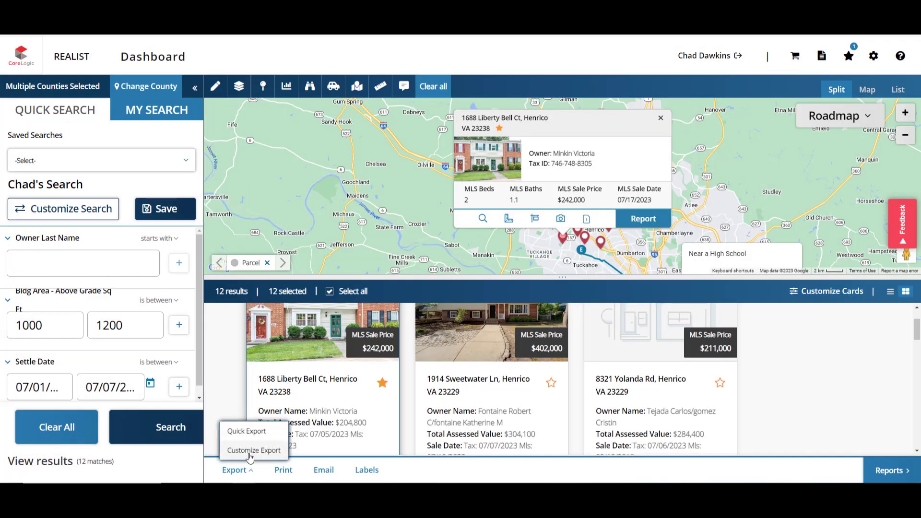
click(249, 453)
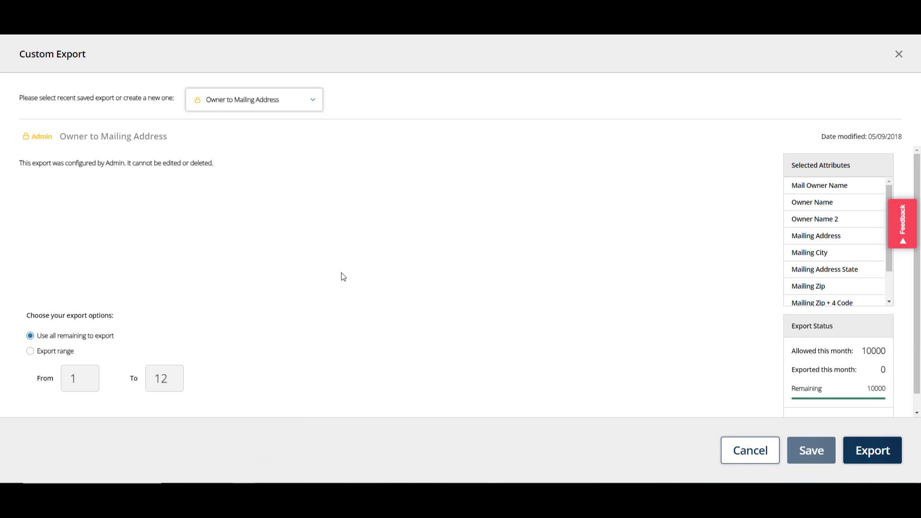
click(284, 101)
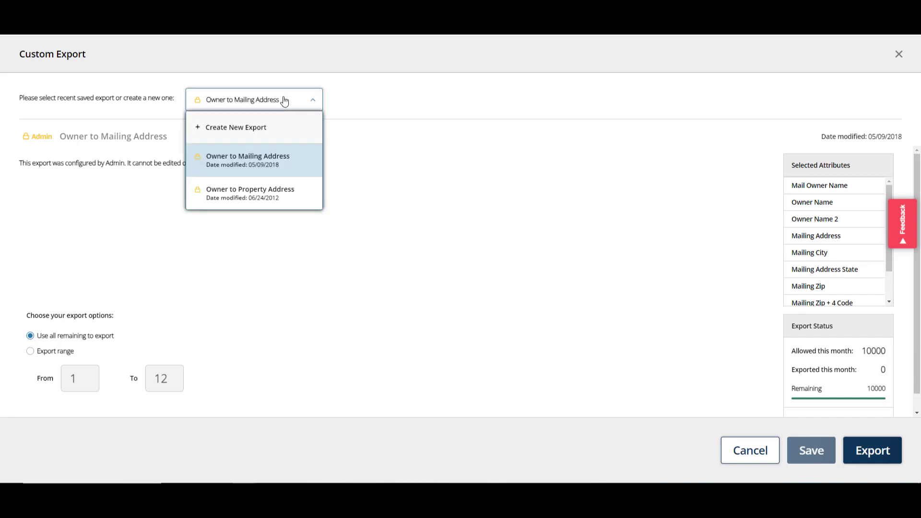
click(277, 134)
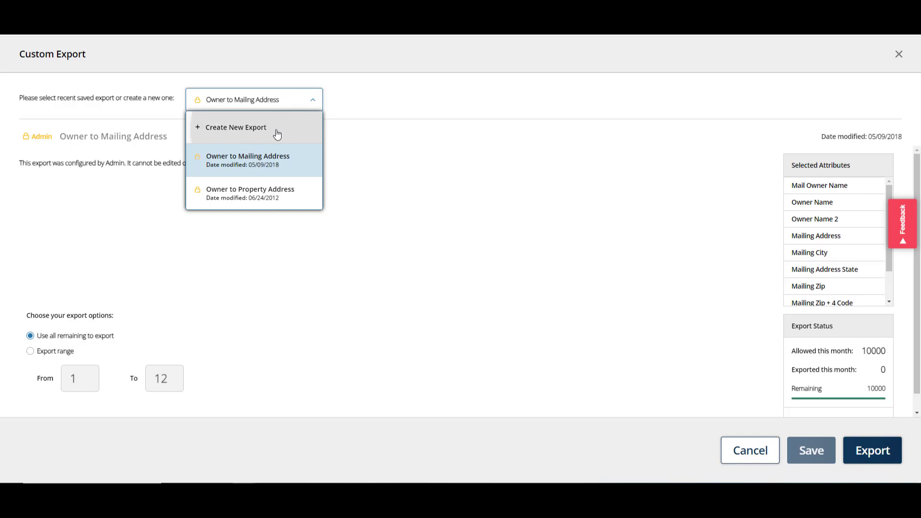
click(185, 136)
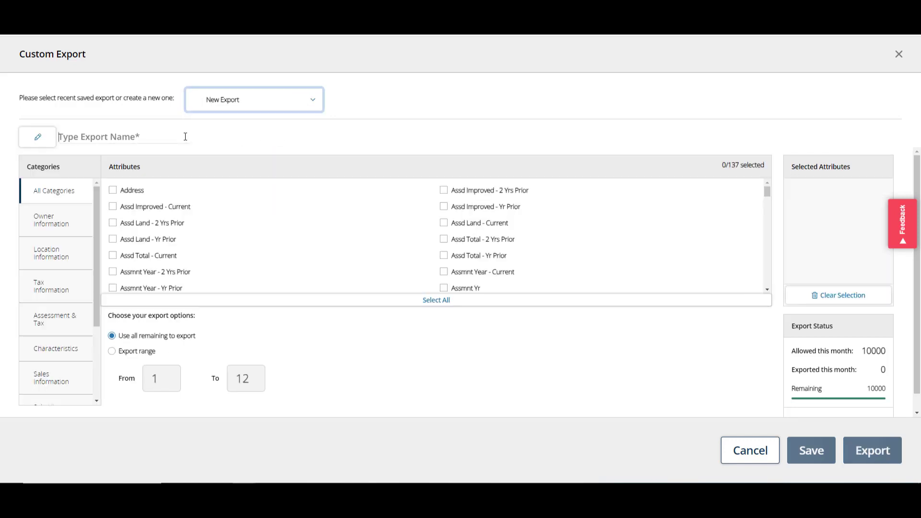
text(Chad')
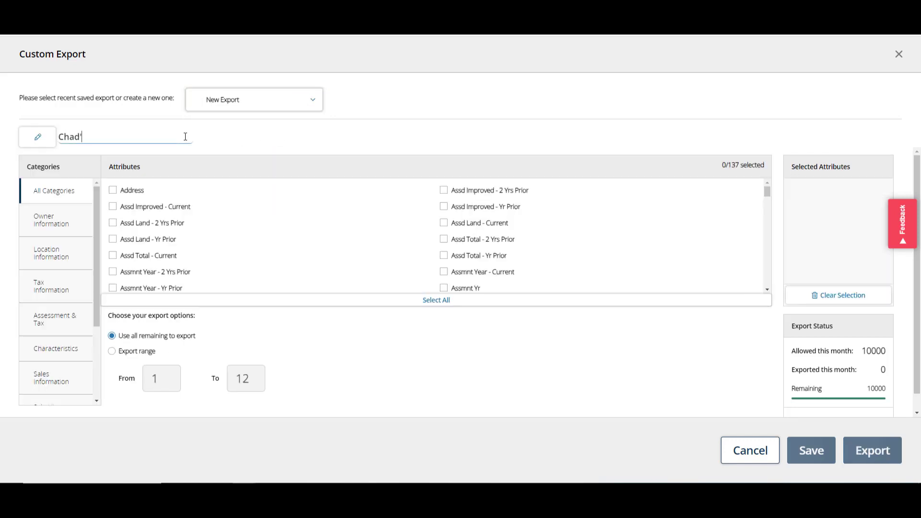
text(s Export)
Step: Include Mail Owner Name and Address, save the export, and save the results as CSV
click(54, 226)
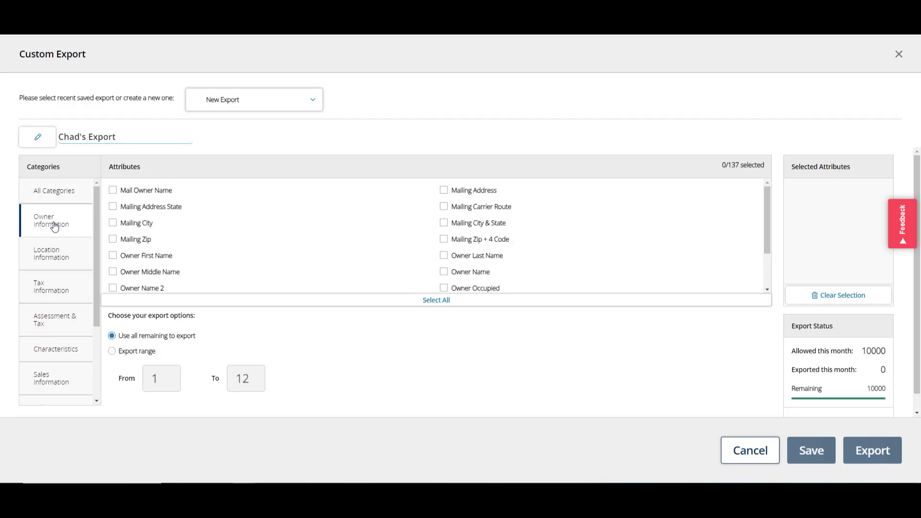
click(113, 190)
click(68, 269)
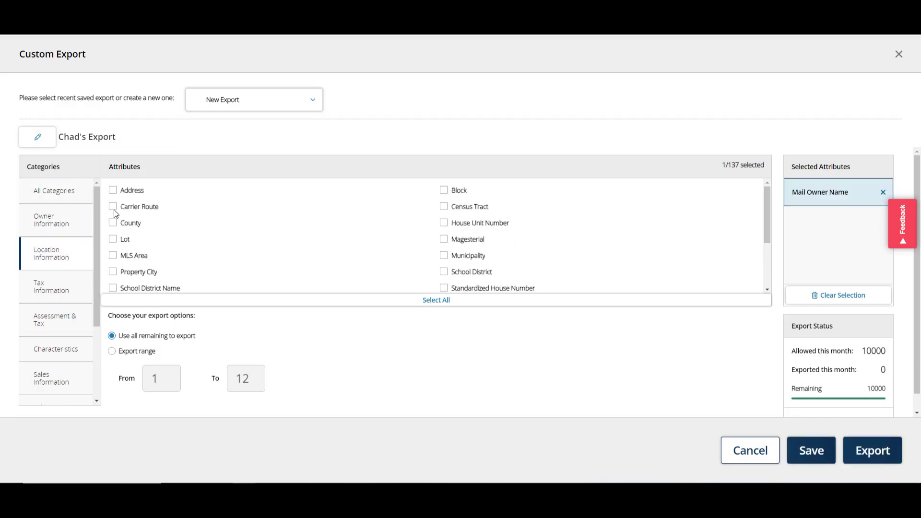
click(114, 190)
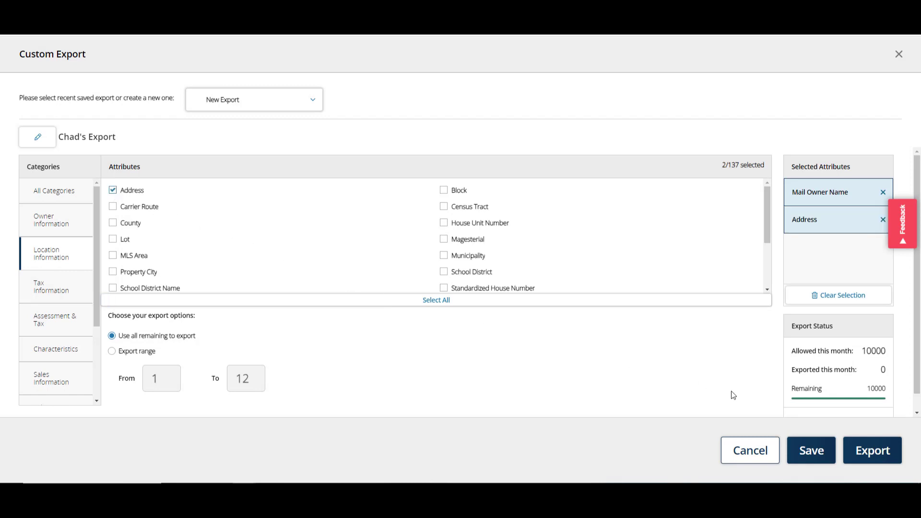
click(818, 447)
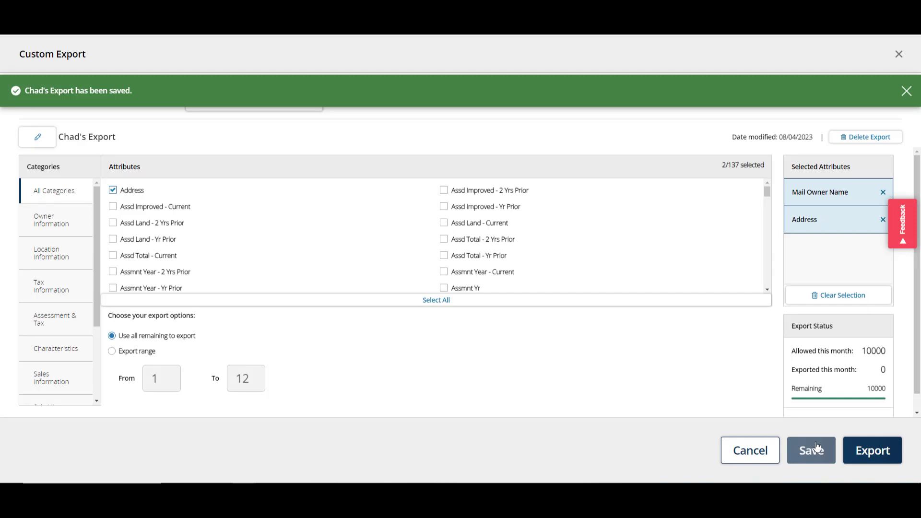
click(863, 459)
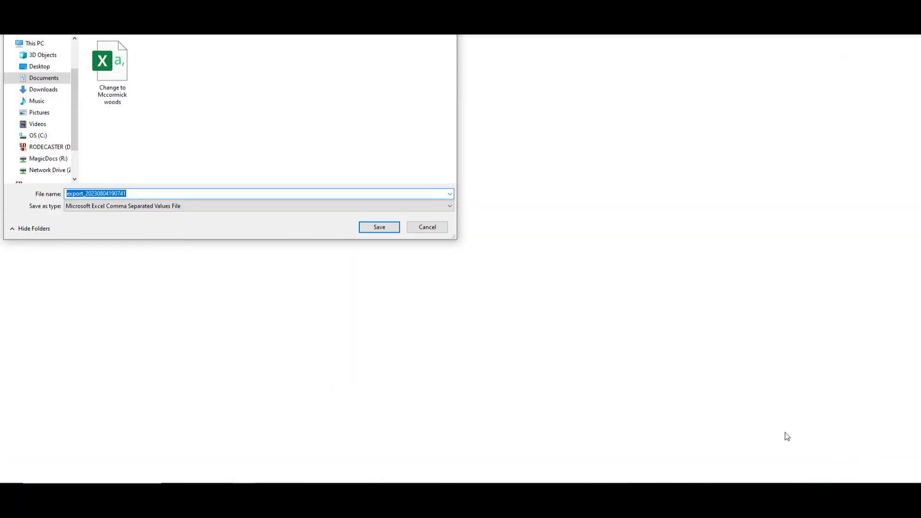
click(379, 227)
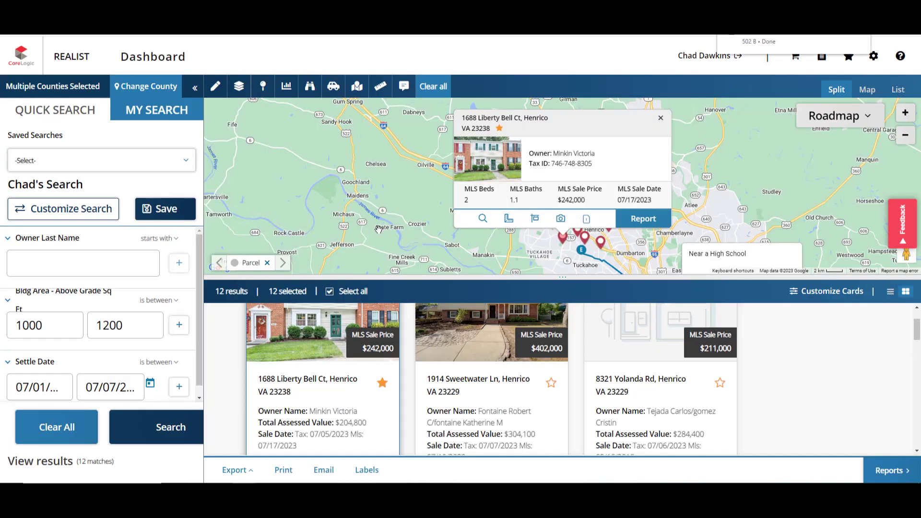
Step: Print the results as Reports and save the Multiple_Property_Details_Report PDF
click(290, 471)
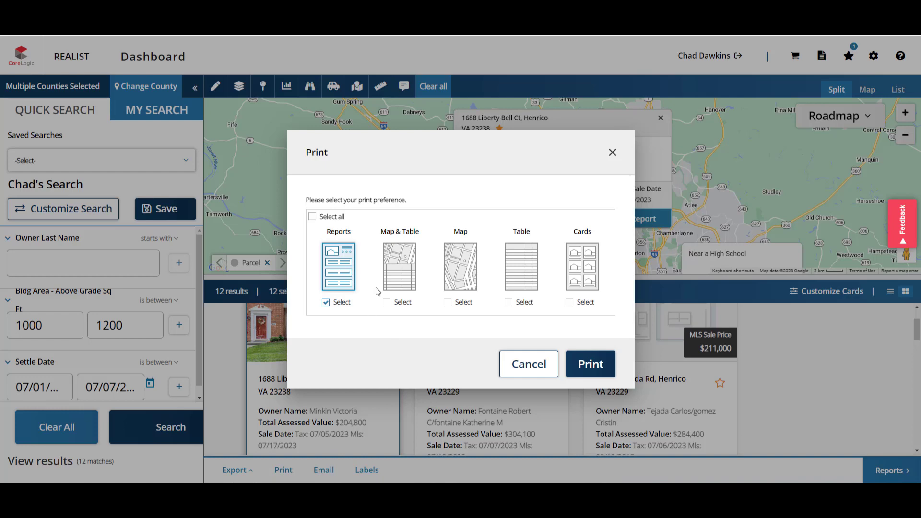
click(577, 366)
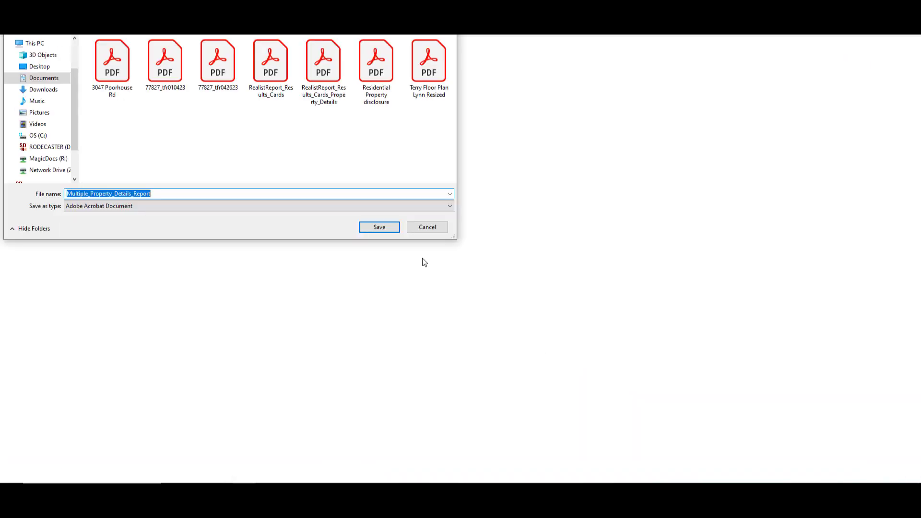
click(397, 229)
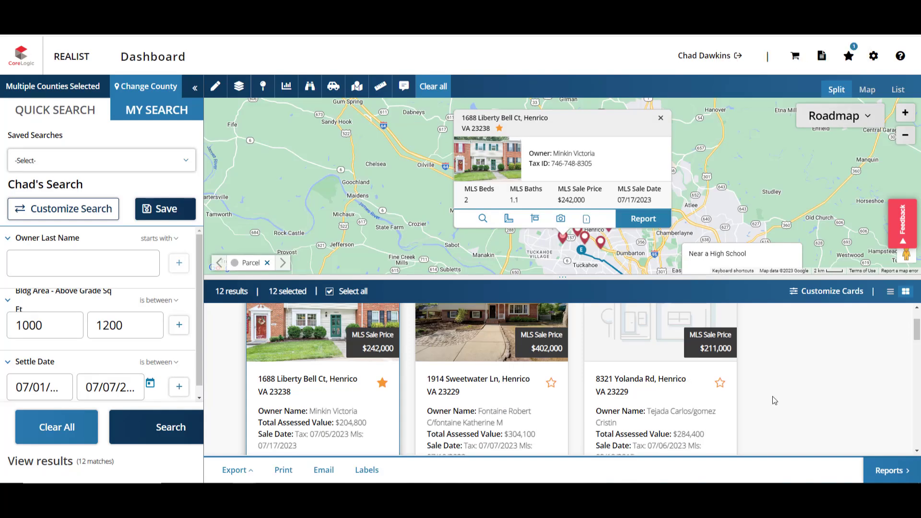
click(324, 469)
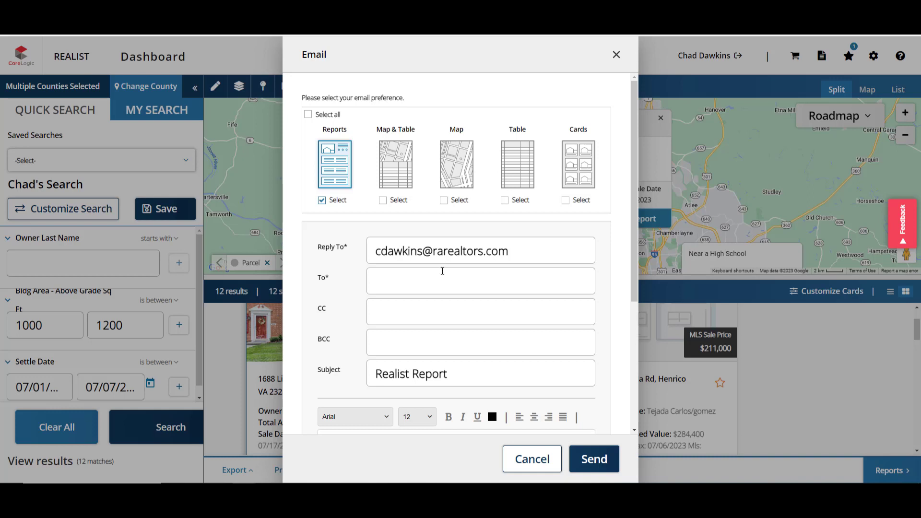
click(526, 460)
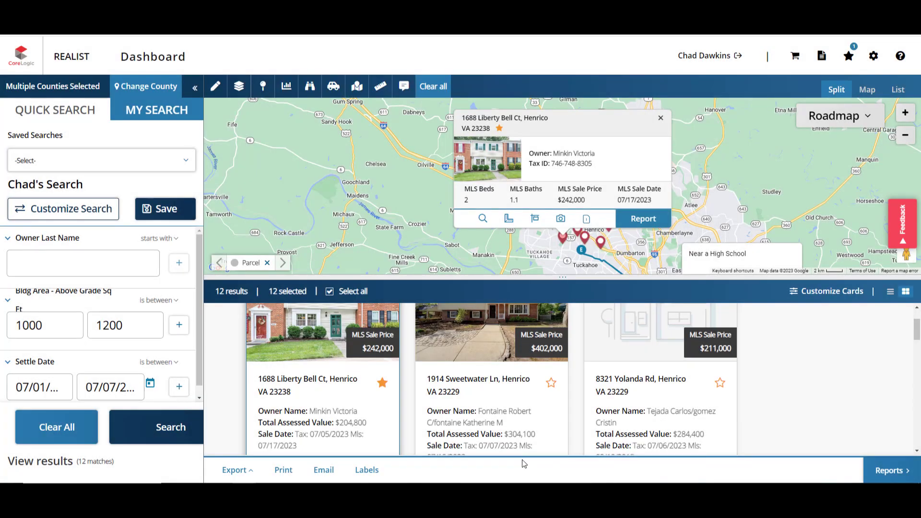
click(359, 471)
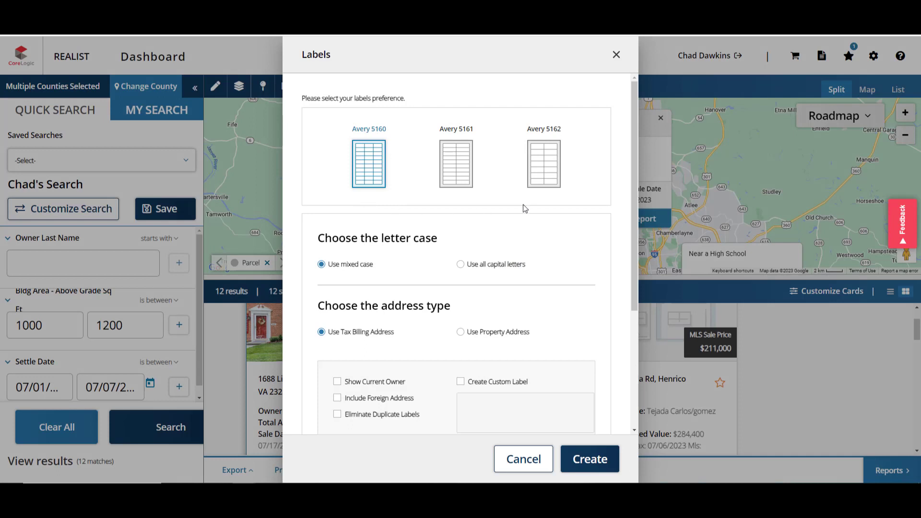
scroll(459, 264, down, 3)
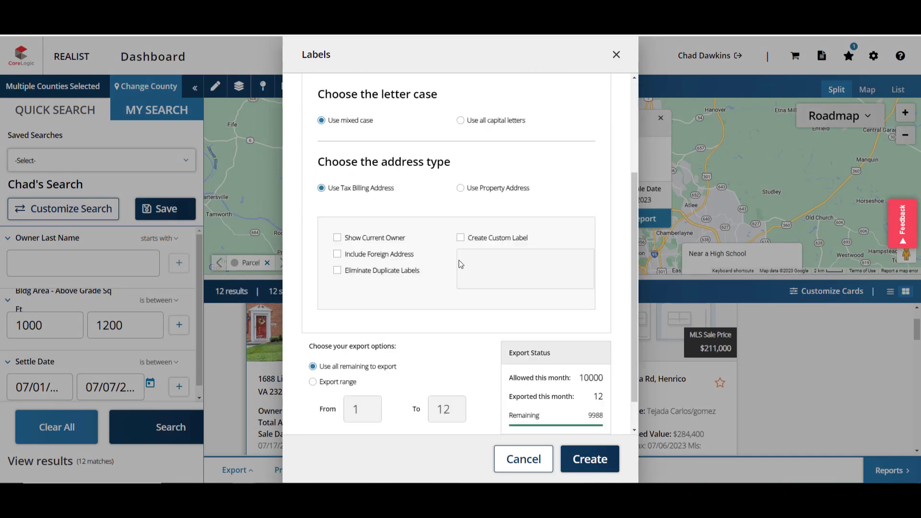
click(460, 237)
click(499, 268)
text(Chad)
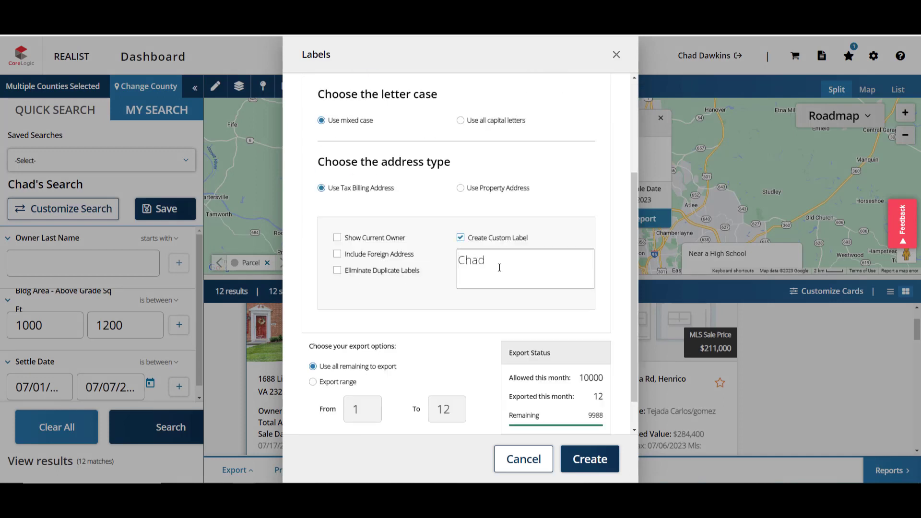
text('s Labels)
click(536, 460)
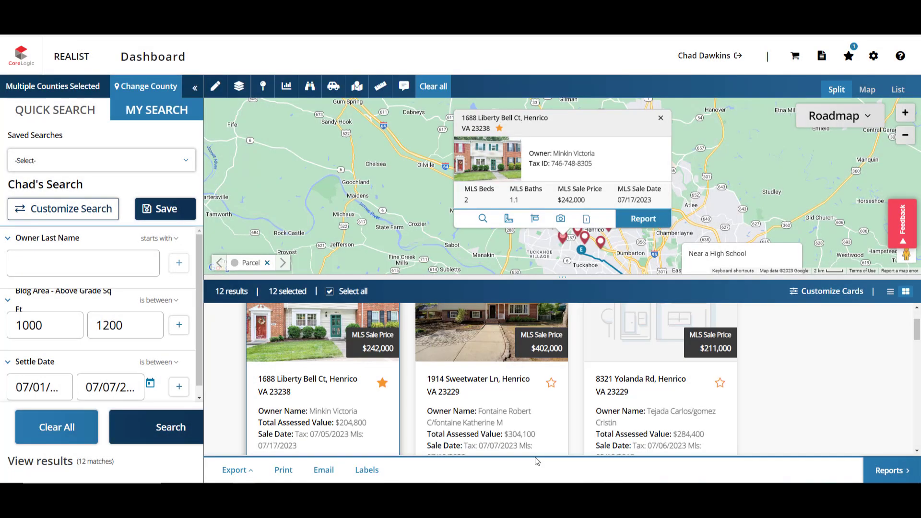
click(888, 471)
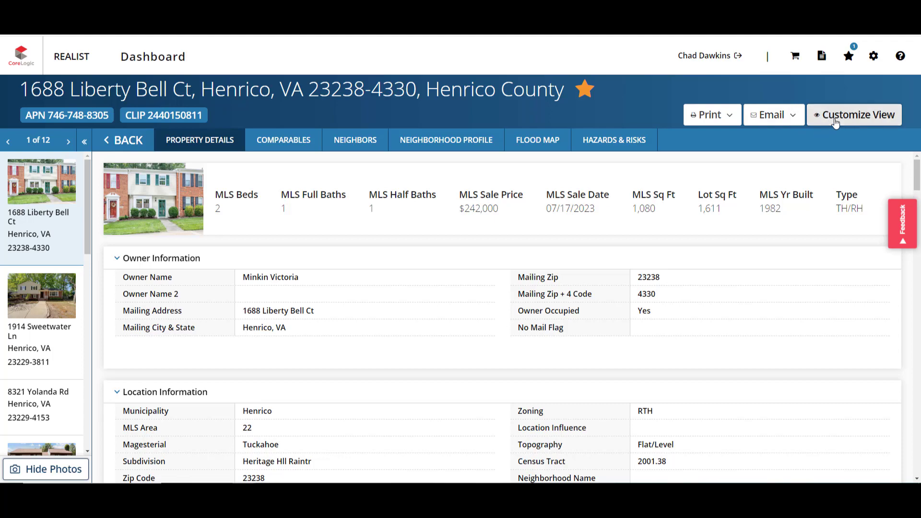
click(289, 140)
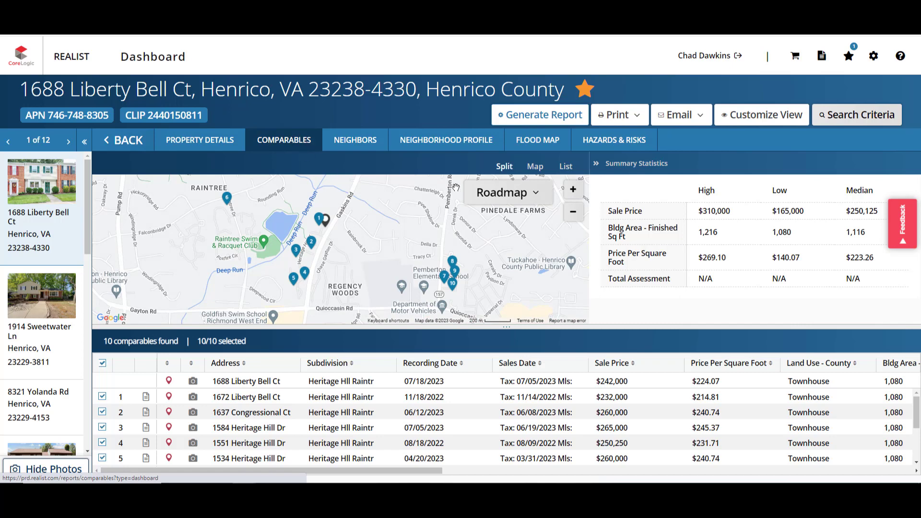
Step: Switch the comparables between table-only, map-only and split map-and-table views
click(557, 168)
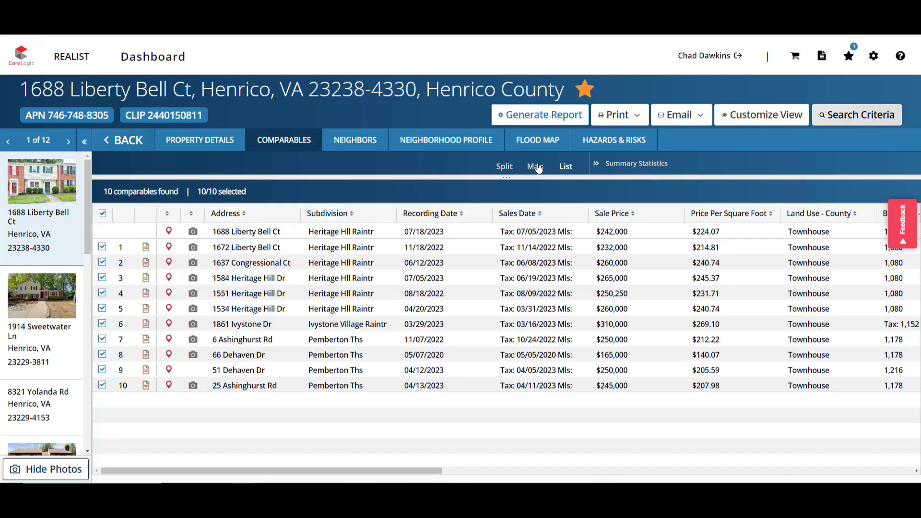
click(535, 167)
click(503, 167)
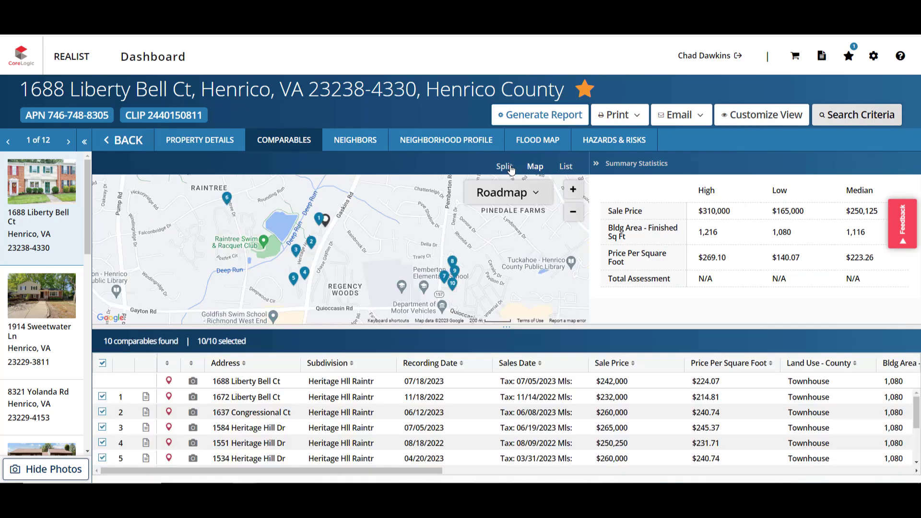
Step: Browse the Neighbors list, then bring up the Neighborhood Profile
click(350, 142)
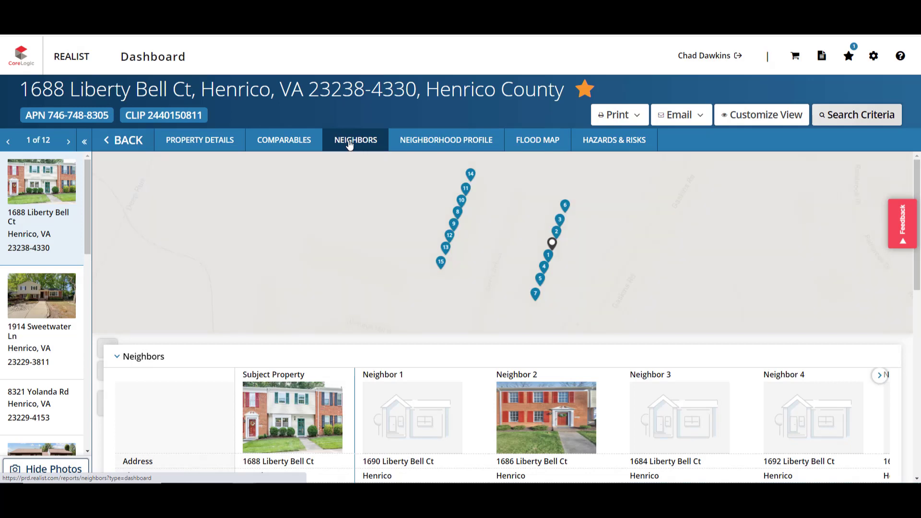
drag(917, 253, 919, 349)
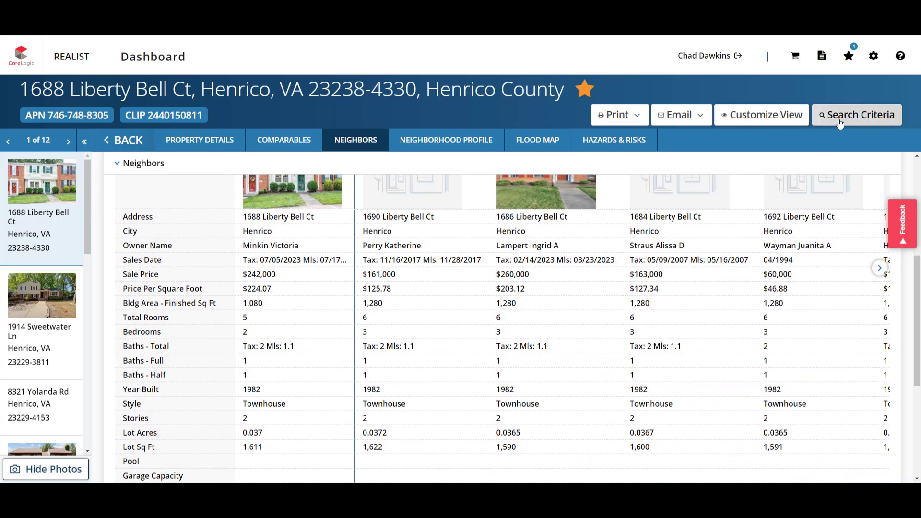
click(438, 140)
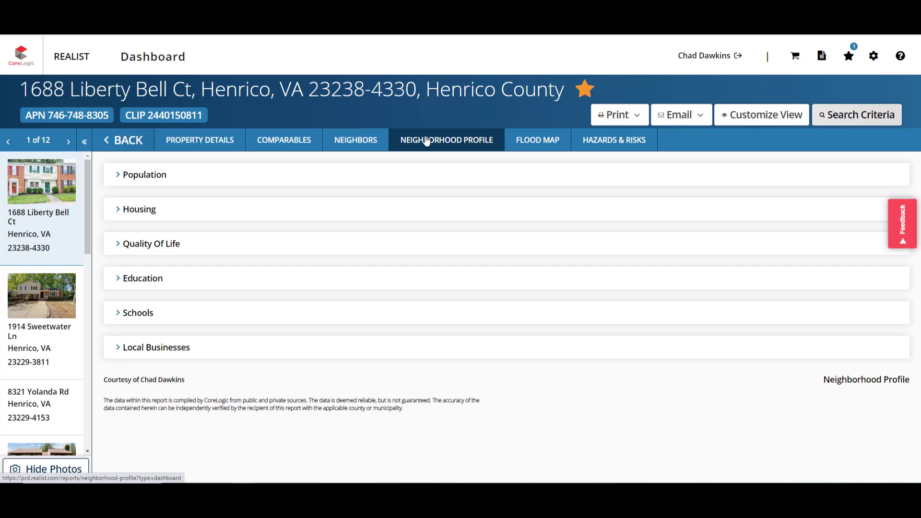
Step: Expand and review the Population, Housing and Quality Of Life sections, collapsing each afterwards
click(123, 176)
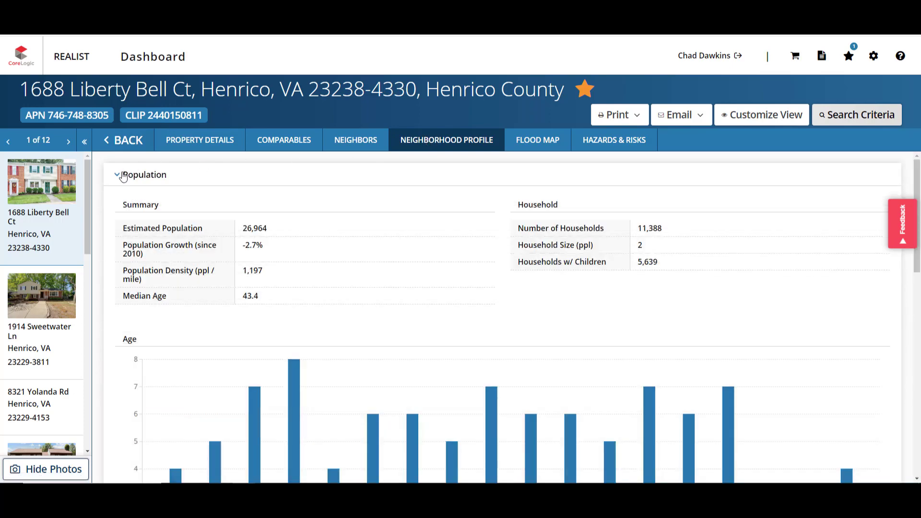
scroll(123, 176, down, 2)
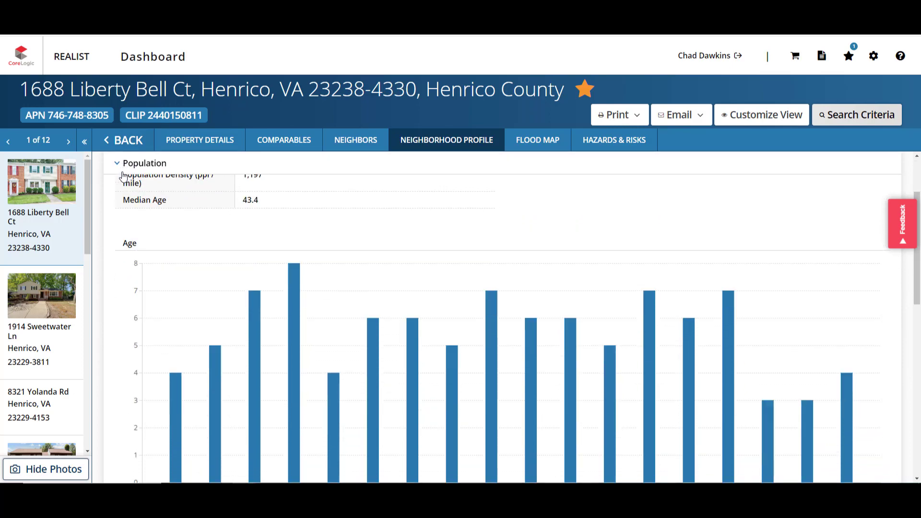
scroll(123, 175, down, 5)
click(121, 168)
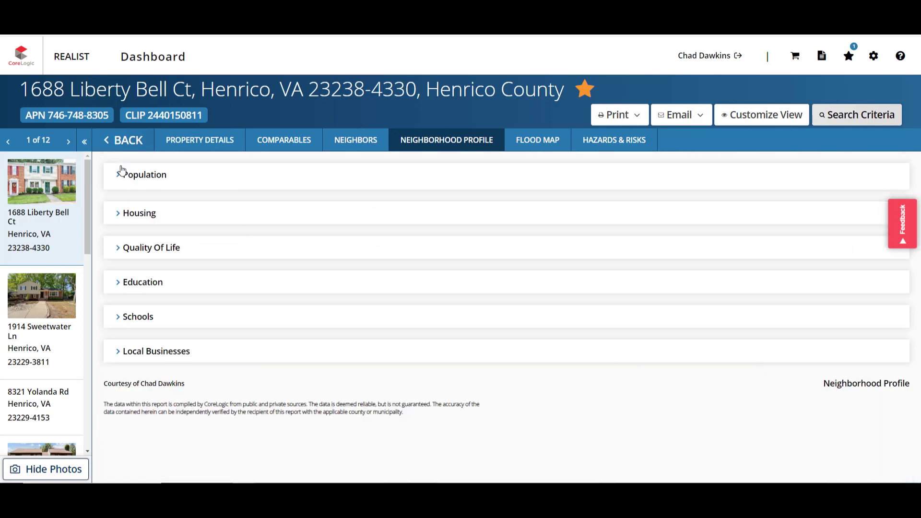
click(118, 211)
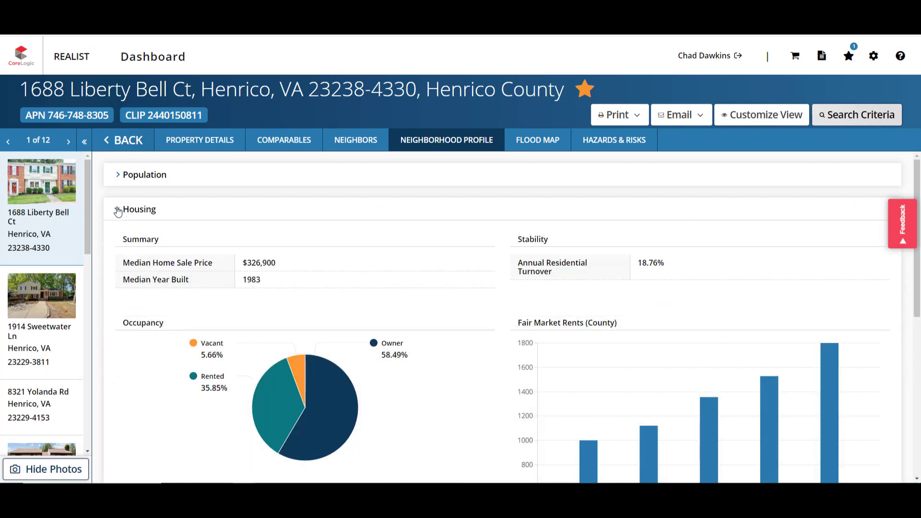
drag(919, 281, 919, 295)
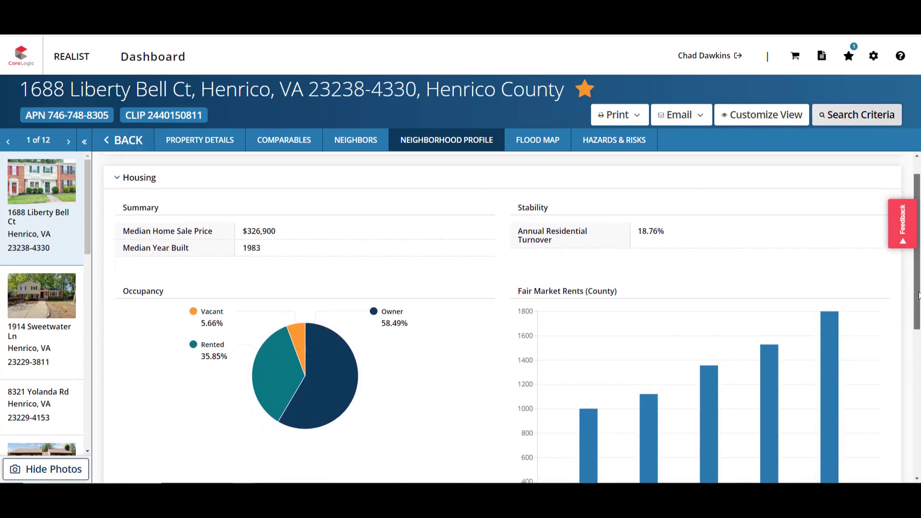
click(129, 178)
click(120, 244)
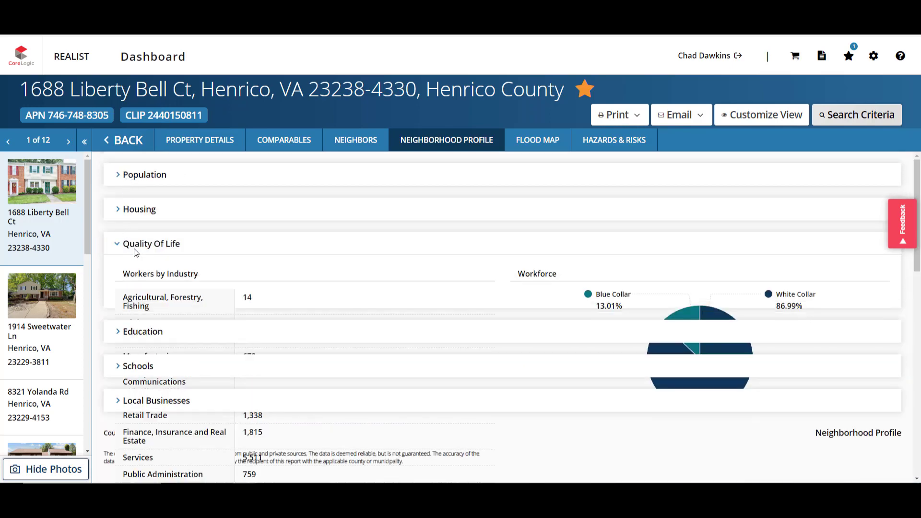
drag(917, 239, 910, 398)
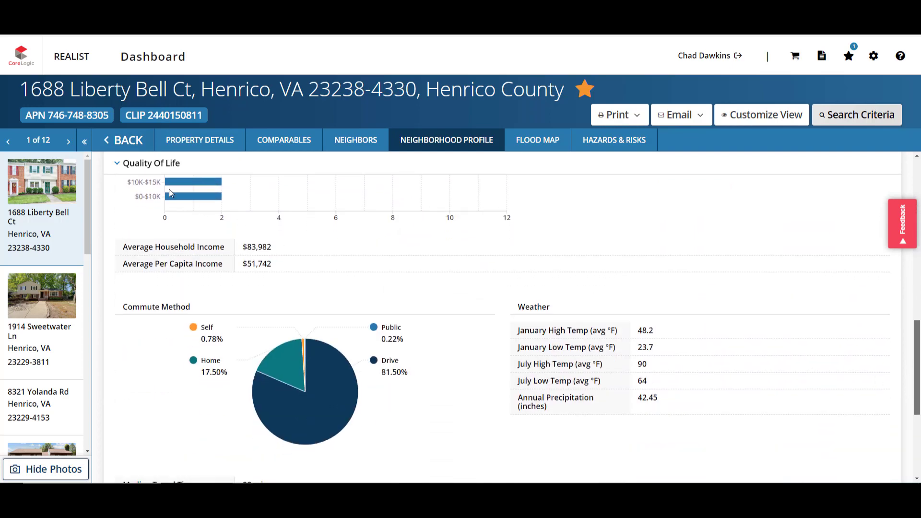
click(116, 164)
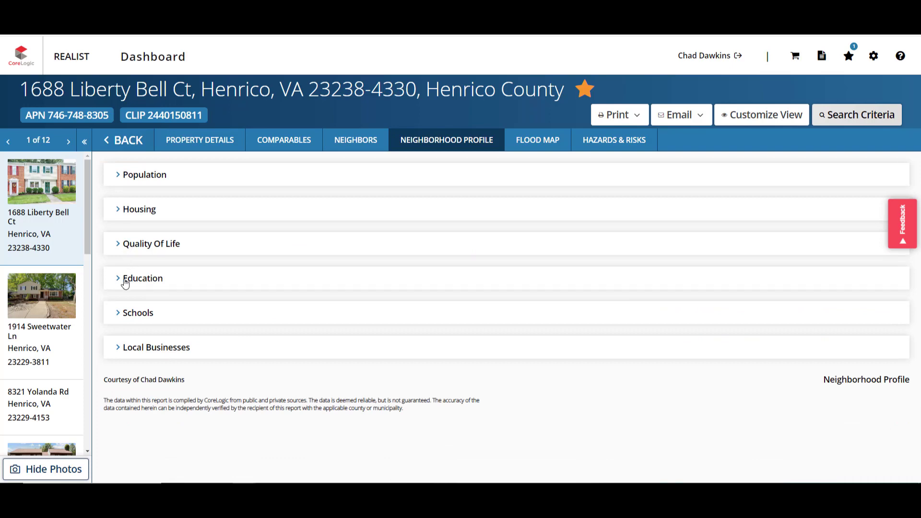
Step: Expand Education, Schools and Local Businesses down to Shopping, then view the flood map
click(121, 283)
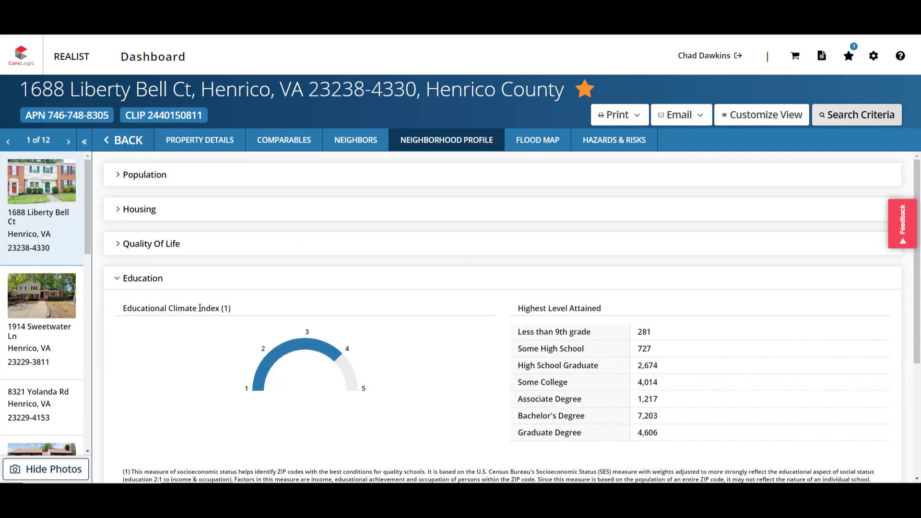
scroll(919, 261, down, 3)
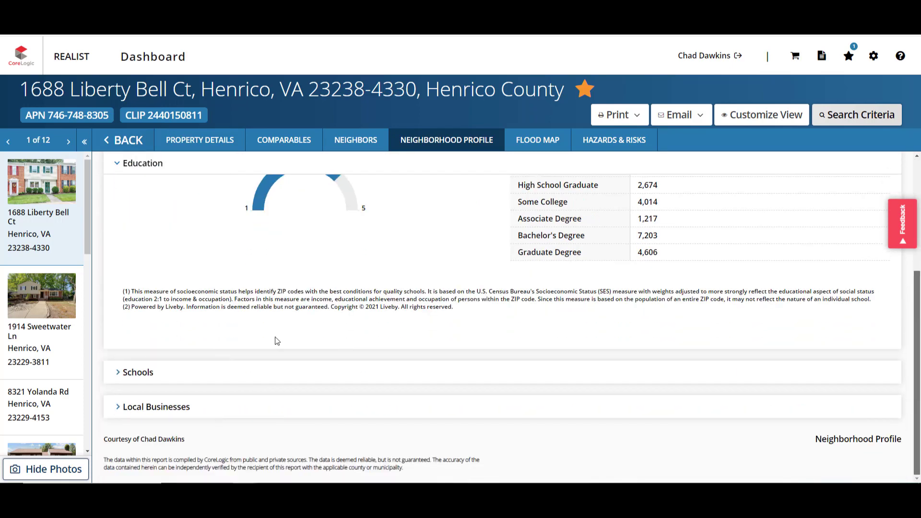
click(117, 373)
scroll(917, 475, down, 5)
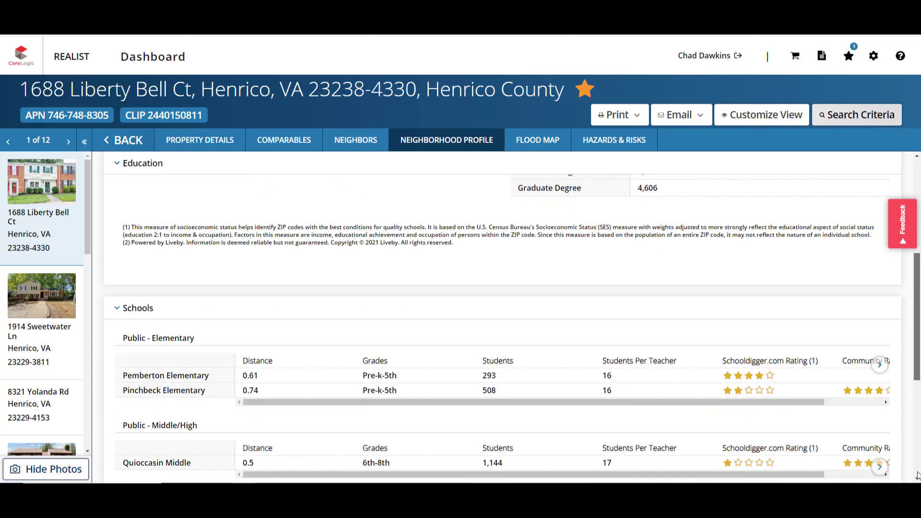
click(117, 406)
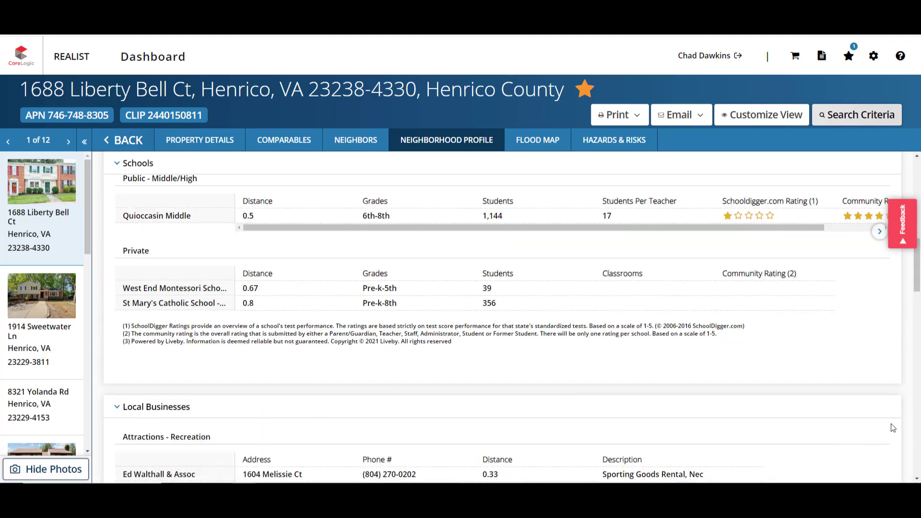
scroll(917, 474, down, 8)
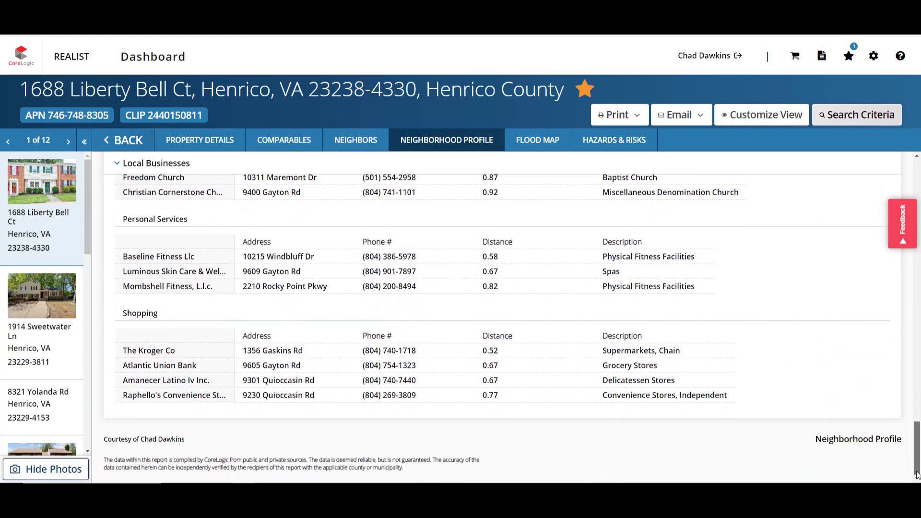
click(534, 141)
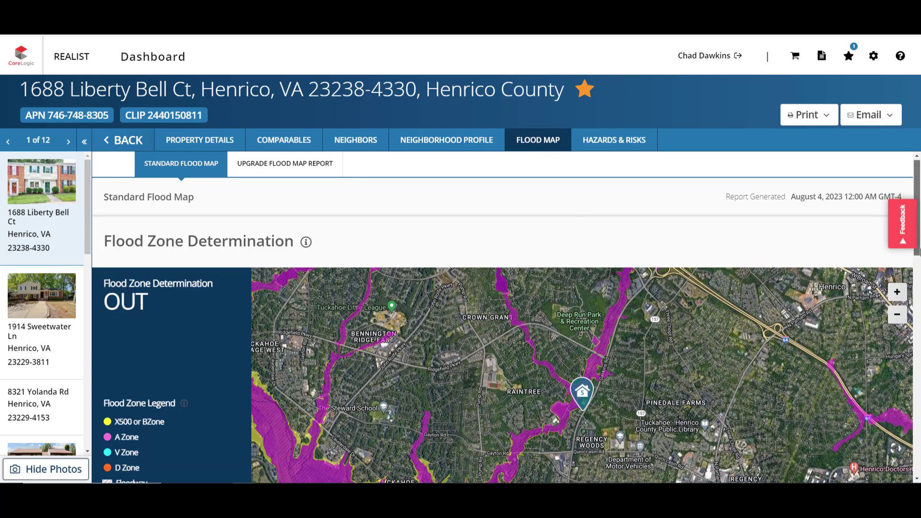
Step: Check the flood zone legend showing the property OUT, then view Hazards & Risks
scroll(507, 316, down, 3)
scroll(507, 316, down, 2)
scroll(506, 316, up, 2)
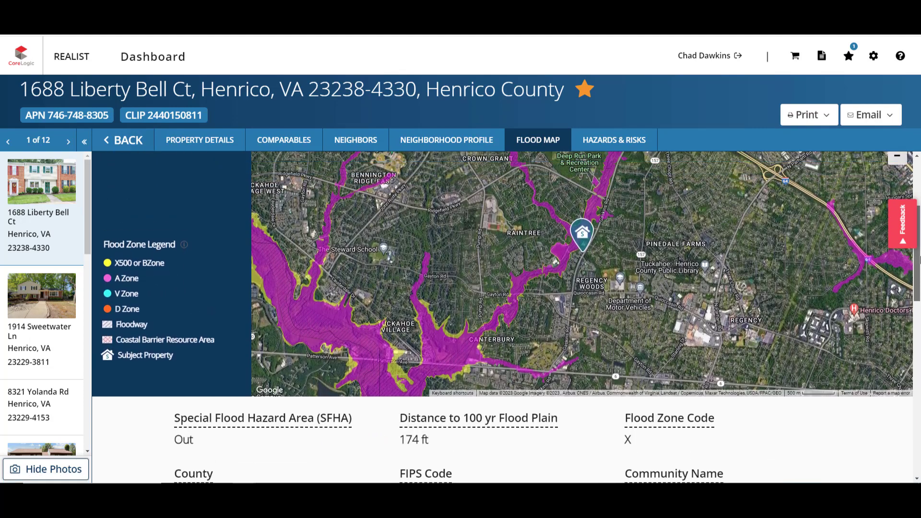
scroll(507, 317, up, 1)
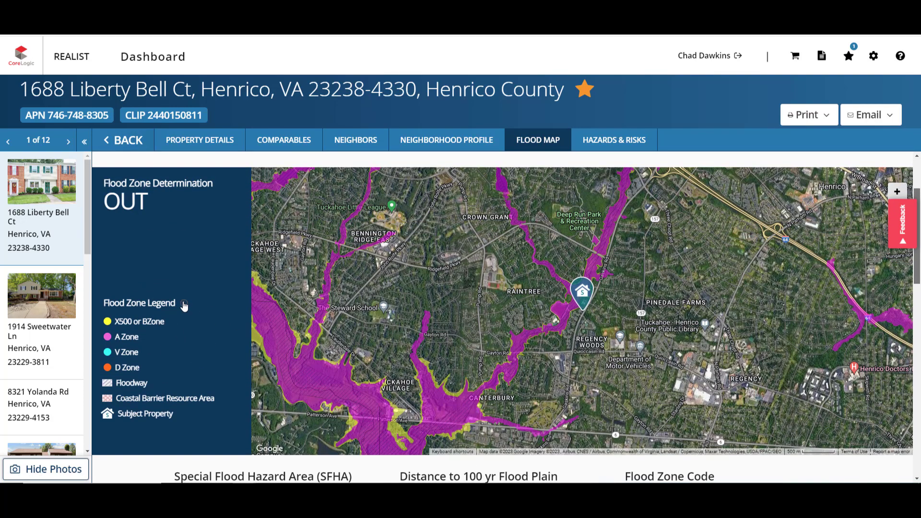
mouse_move(184, 304)
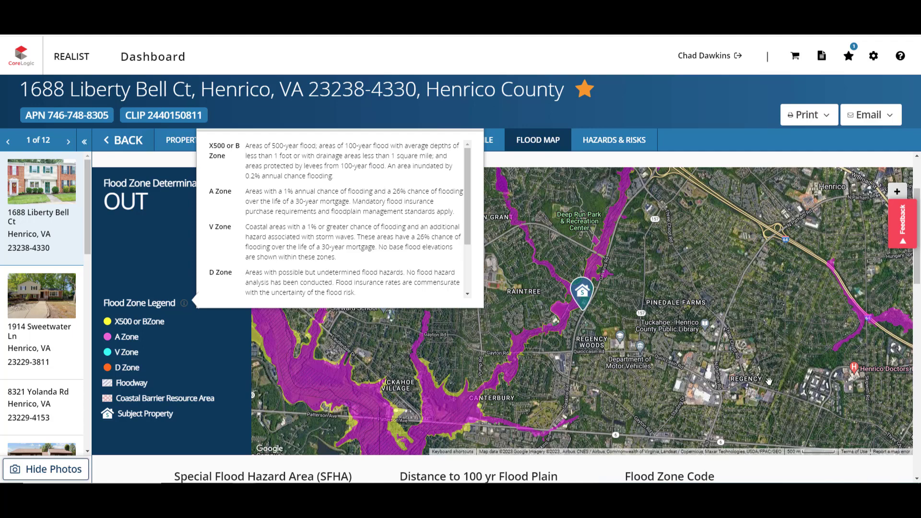
scroll(768, 381, down, 2)
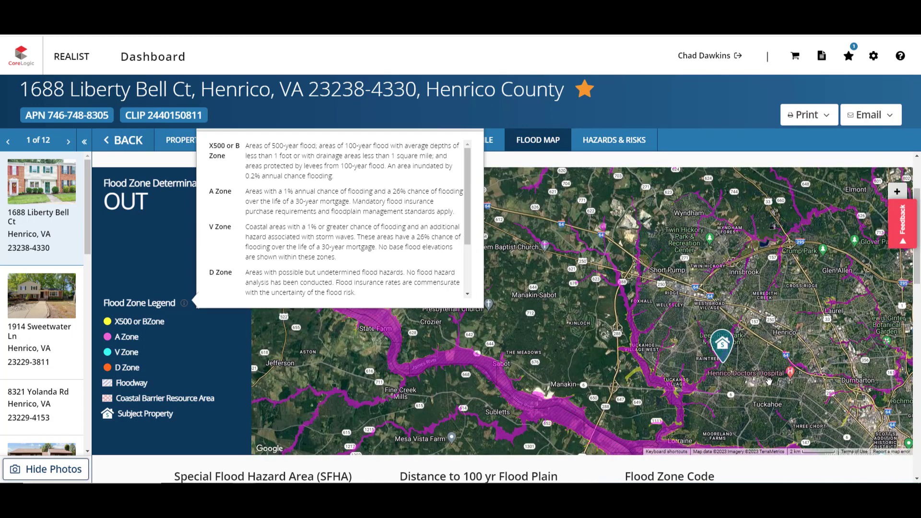
click(185, 306)
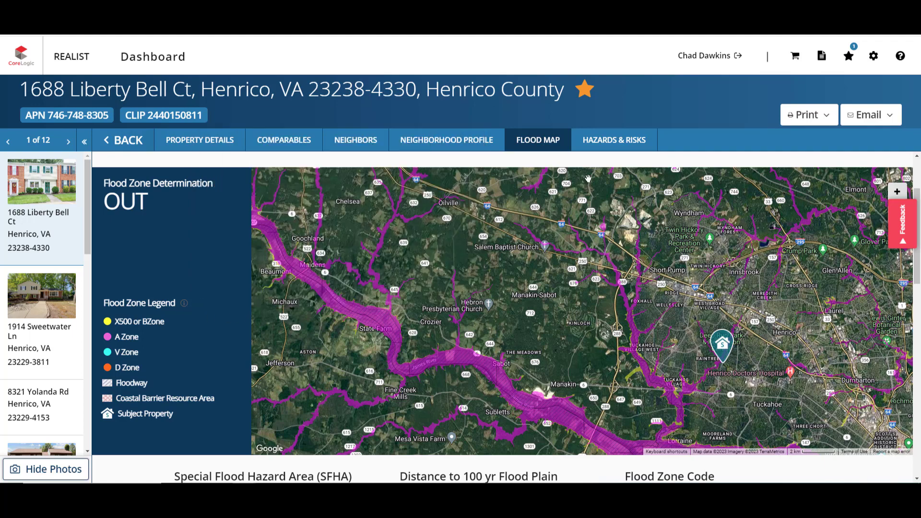
click(597, 144)
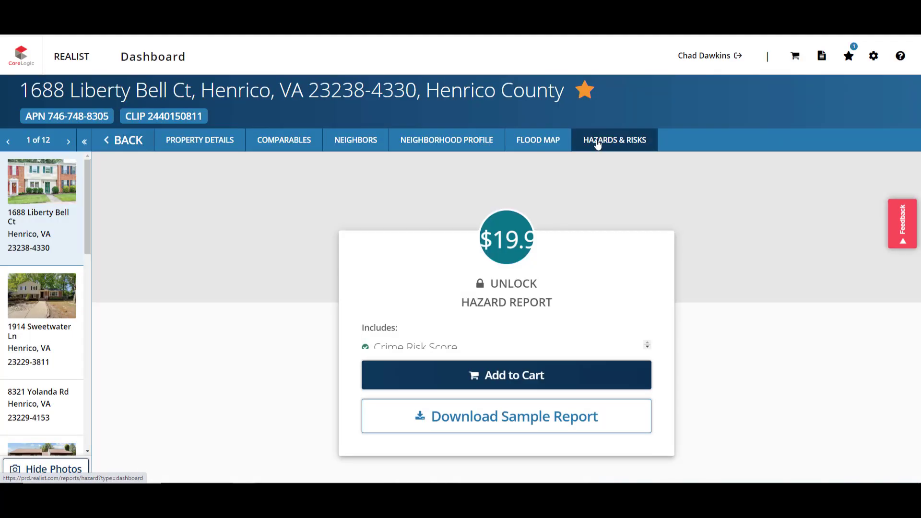